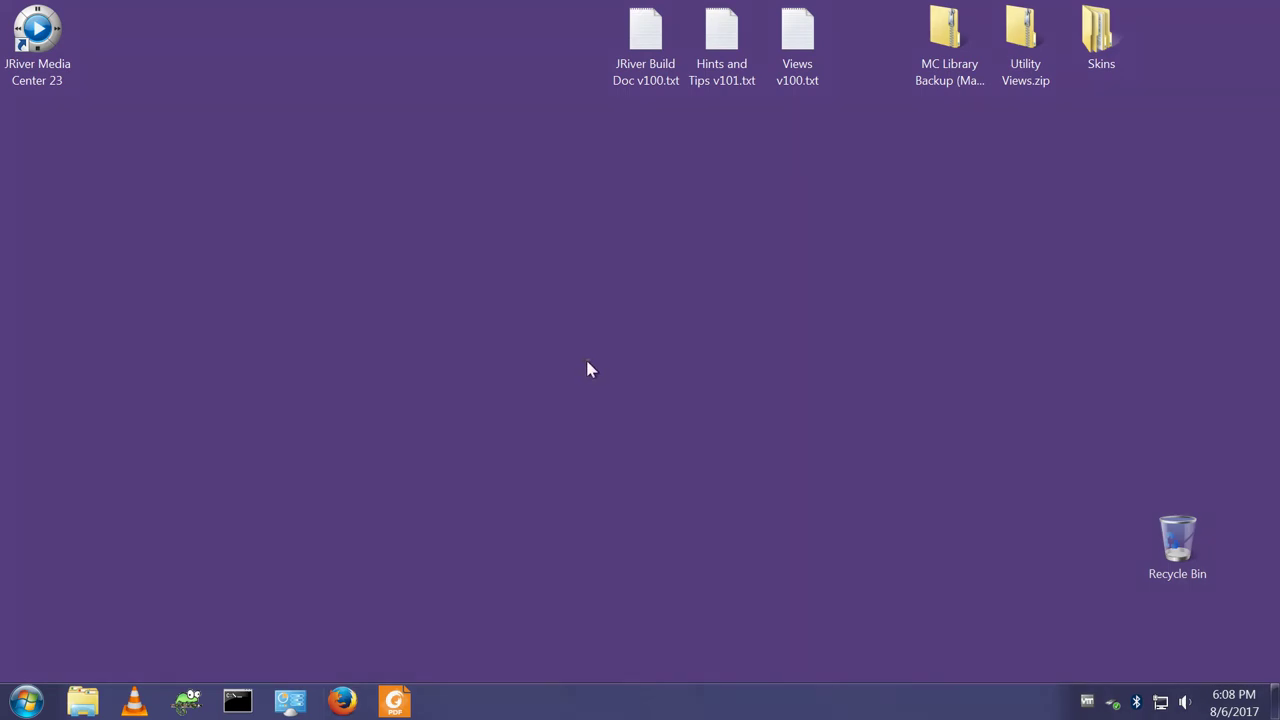
# - Launch JRiver Media Center 23 from the desktop
pyautogui.click(52, 67)
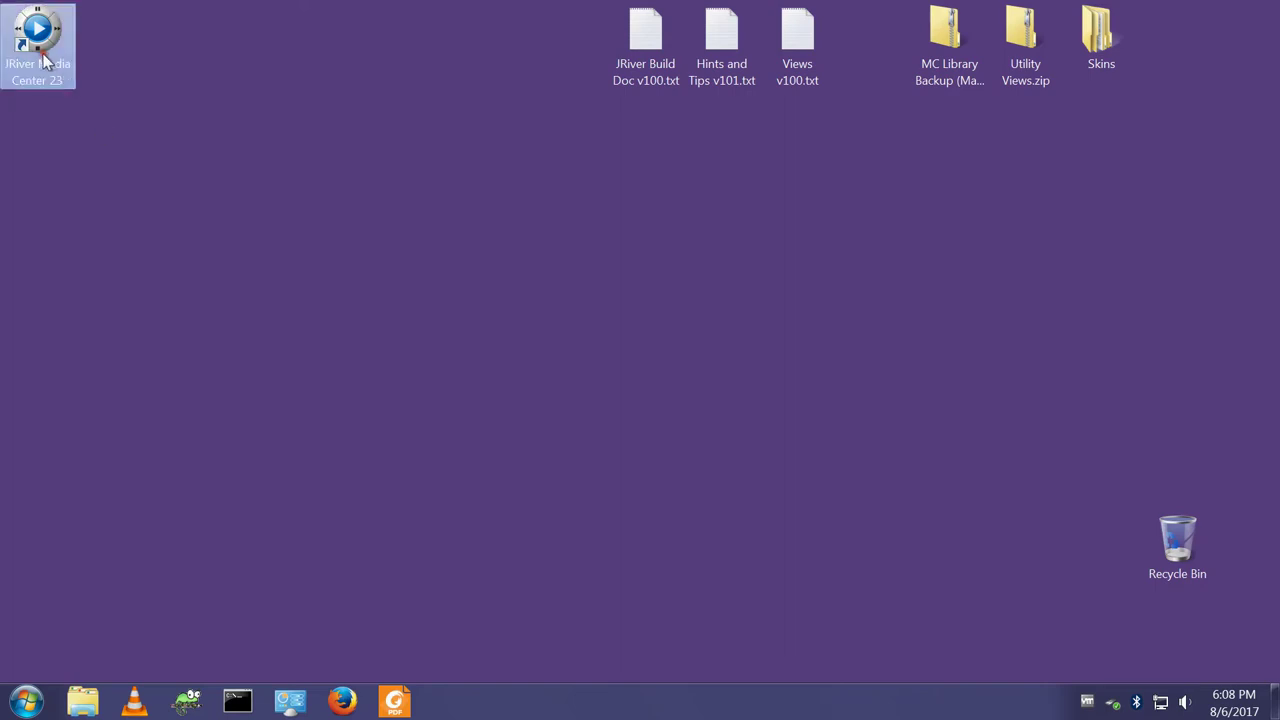
pyautogui.doubleClick(57, 55)
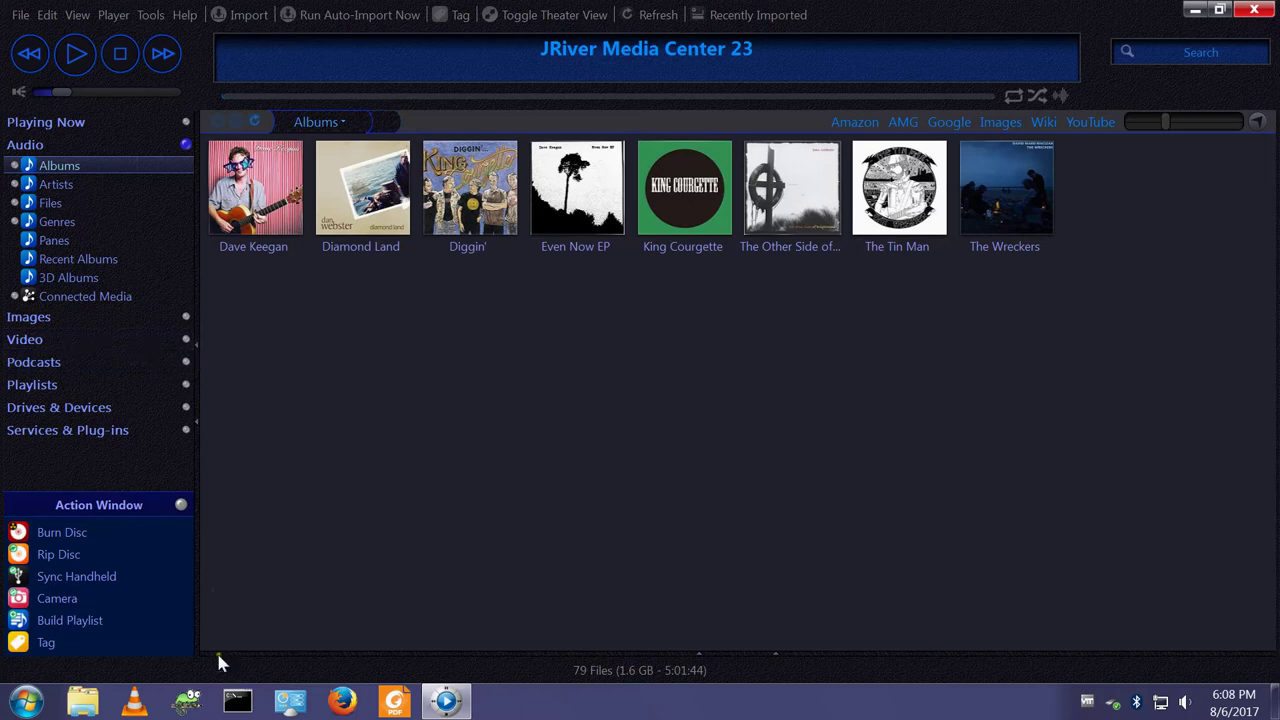
# - Examine the artist folders in C:\Media\Music with the file manager and close it
pyautogui.click(83, 700)
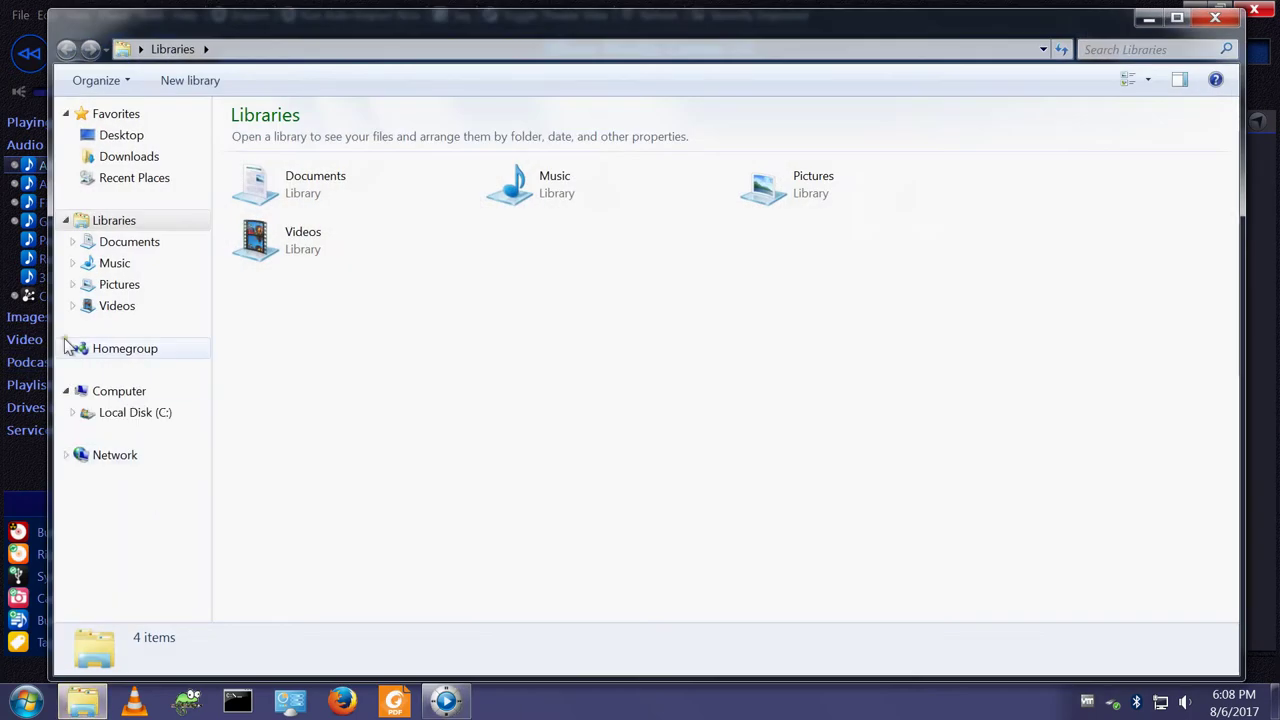
pyautogui.click(72, 412)
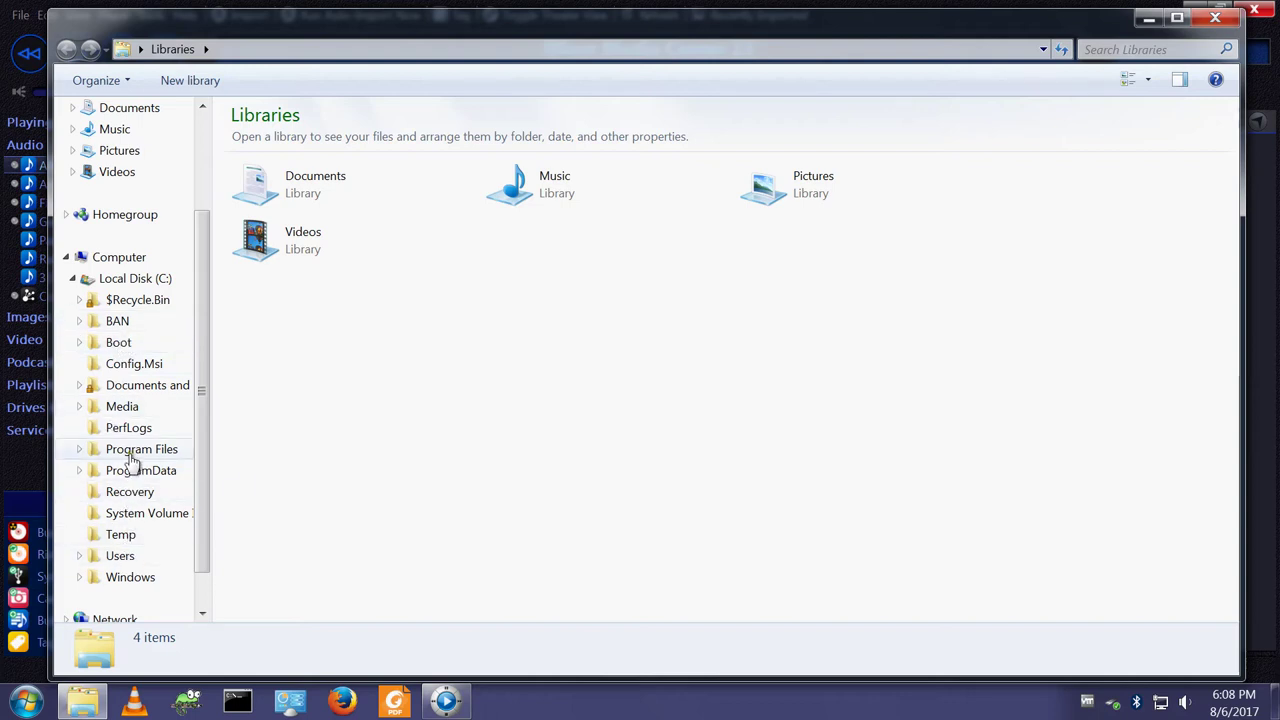
pyautogui.click(122, 406)
pyautogui.doubleClick(271, 149)
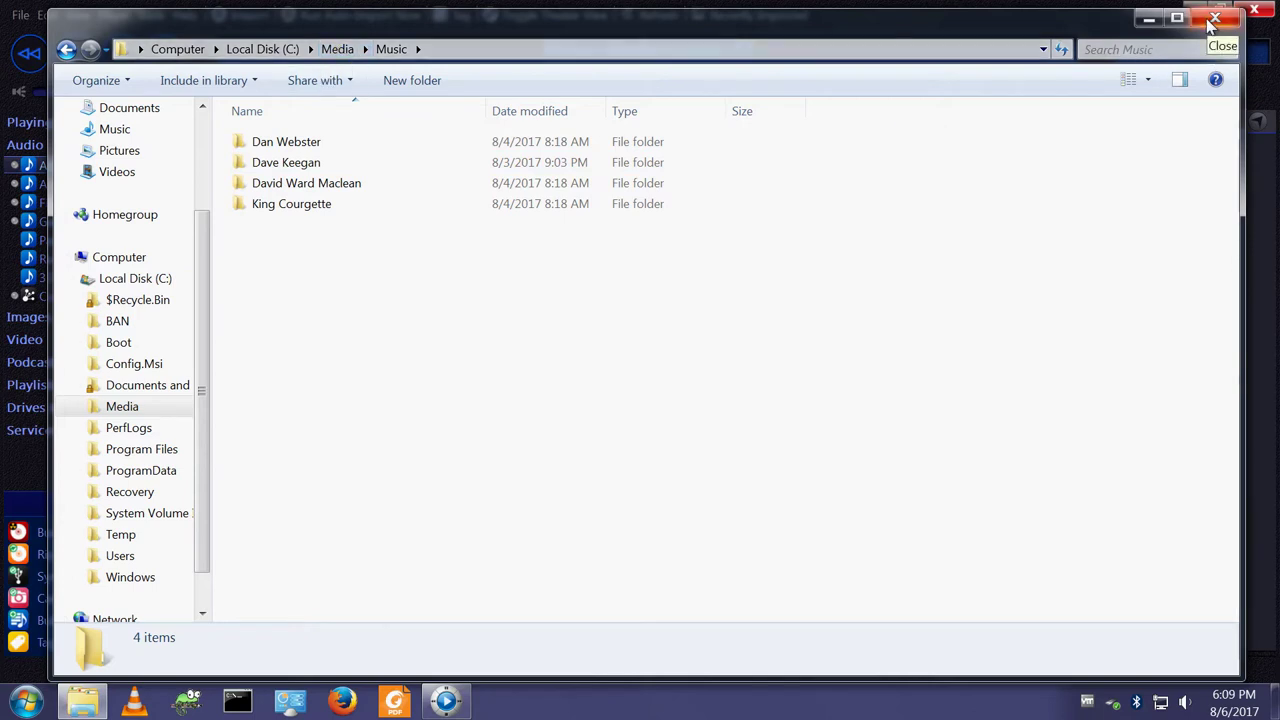
pyautogui.click(1213, 20)
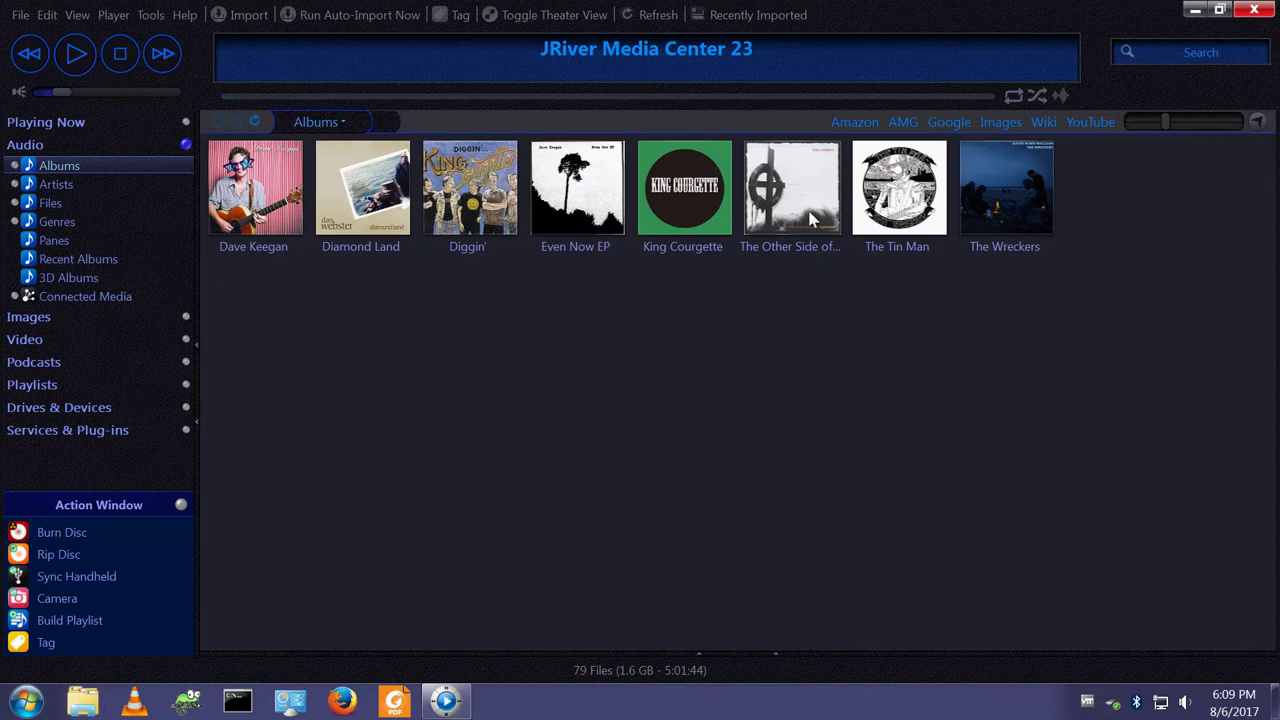
pyautogui.click(1194, 10)
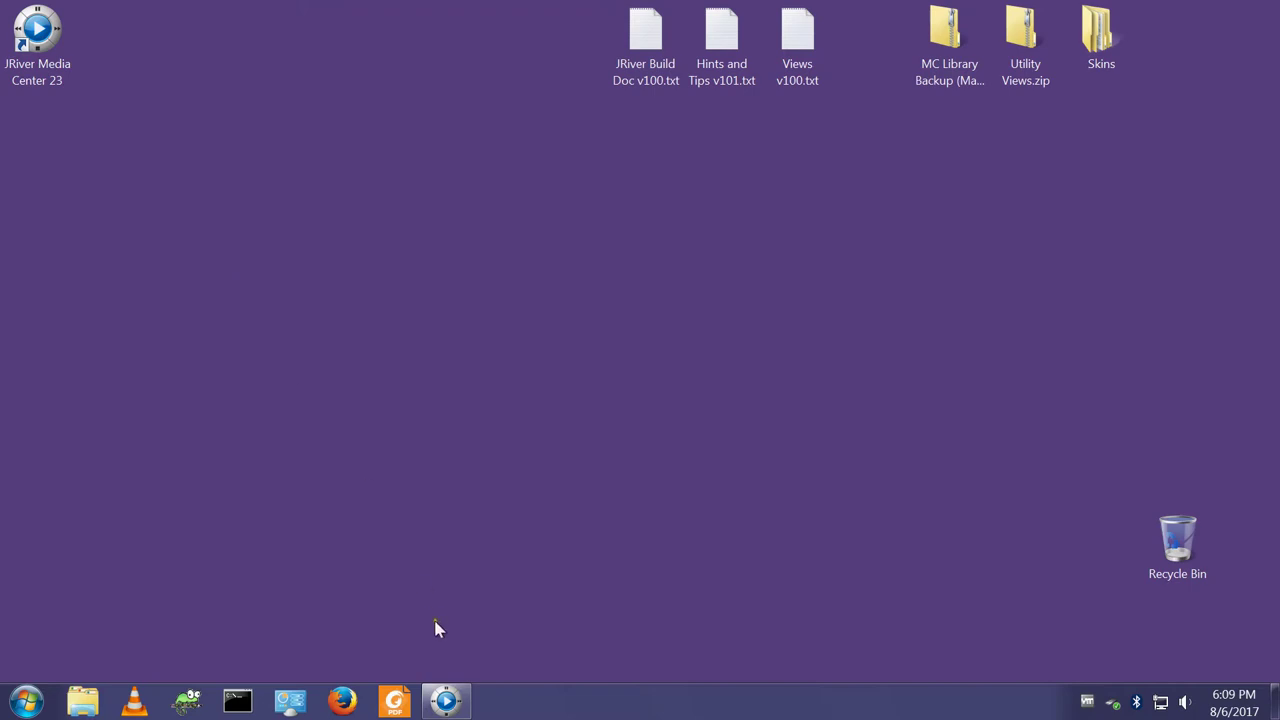
pyautogui.click(447, 702)
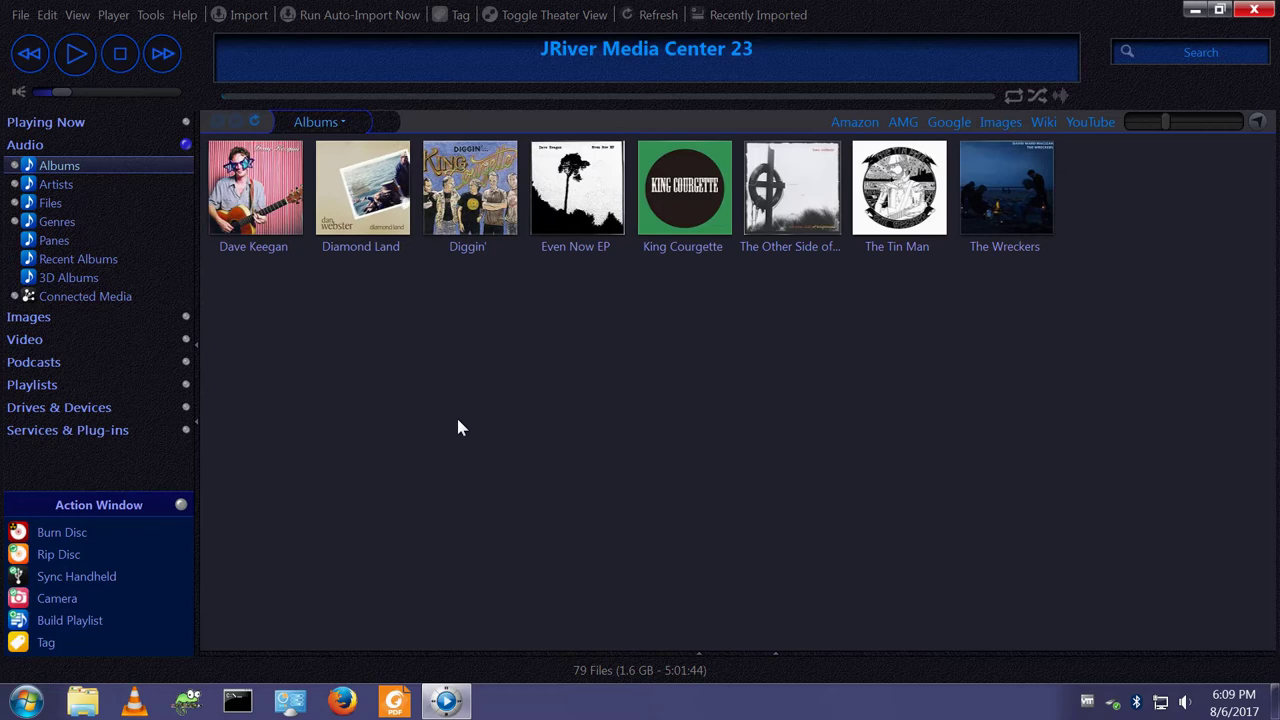
pyautogui.click(1196, 12)
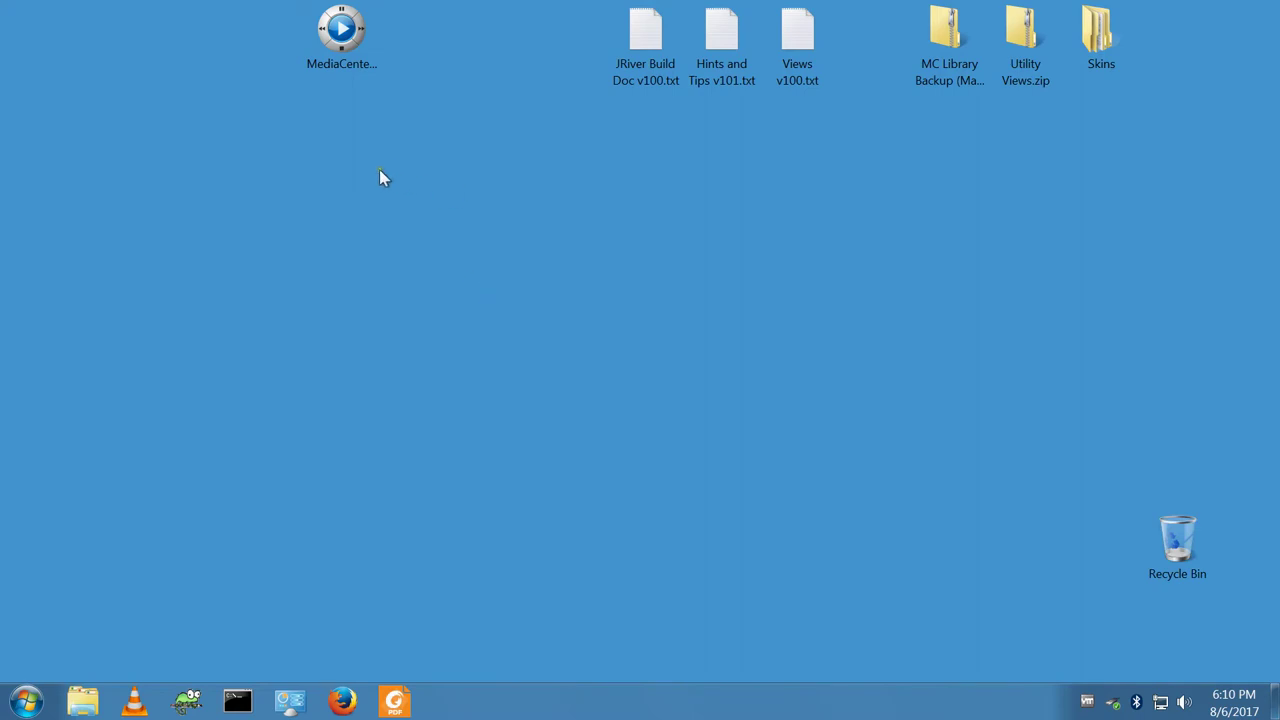
pyautogui.doubleClick(347, 38)
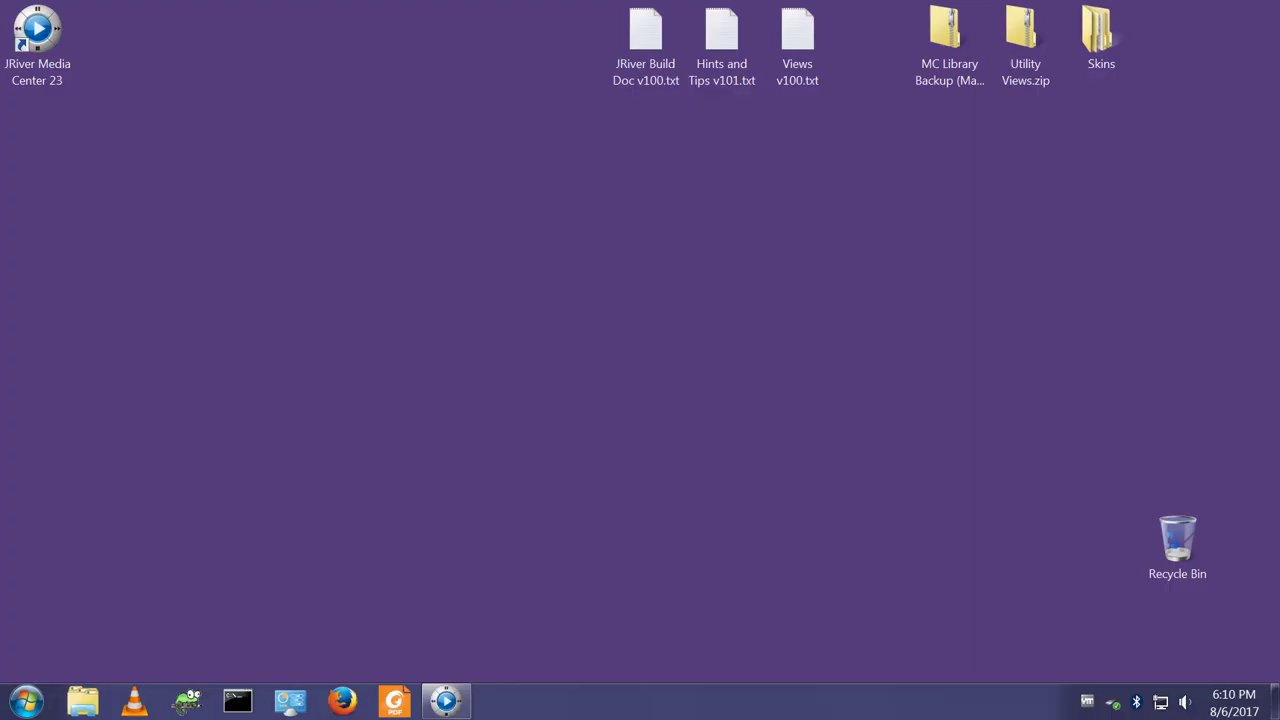
# - In Media Center's Media Network options, enable "Use Media Network to share this library and enable DLNA"
pyautogui.click(448, 702)
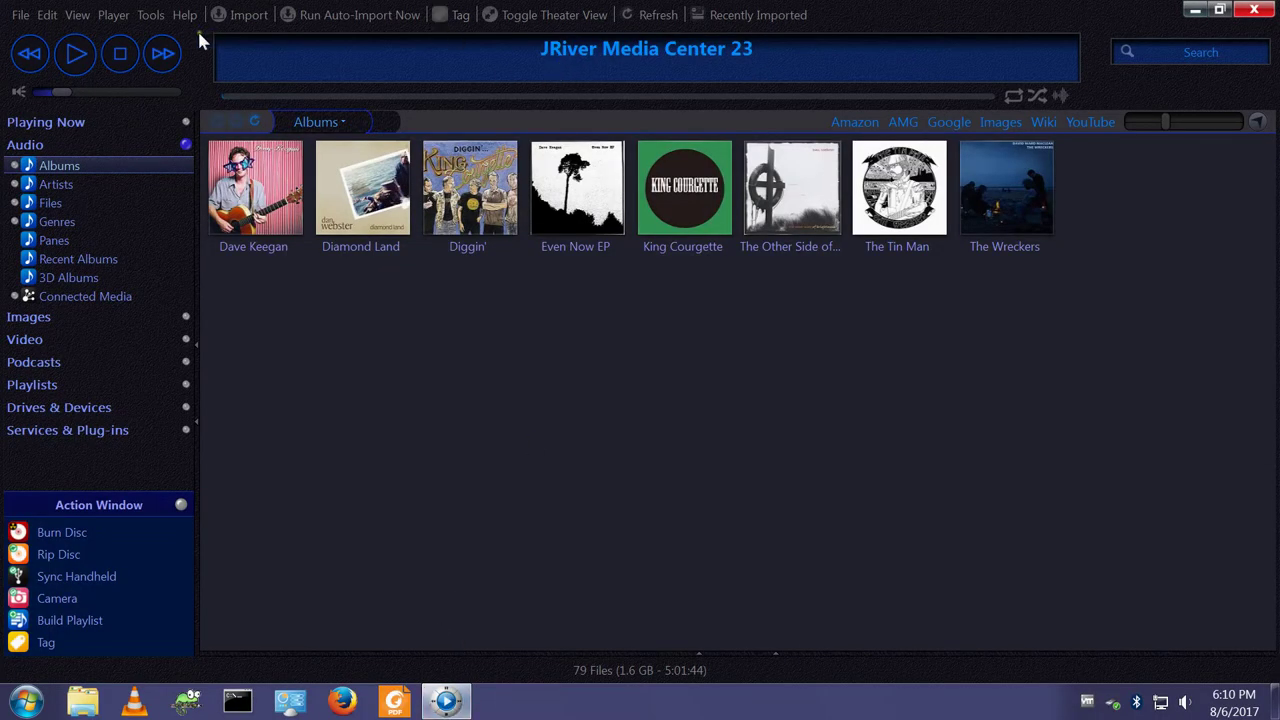
pyautogui.click(153, 15)
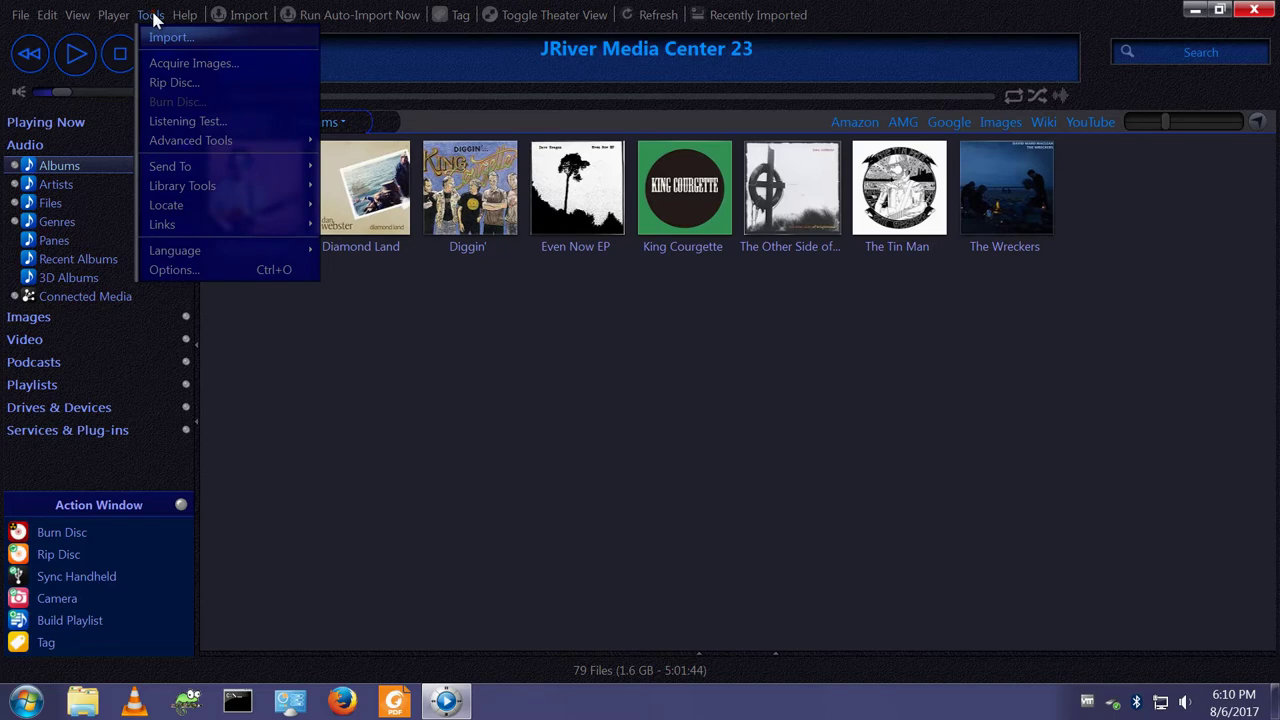
pyautogui.click(175, 270)
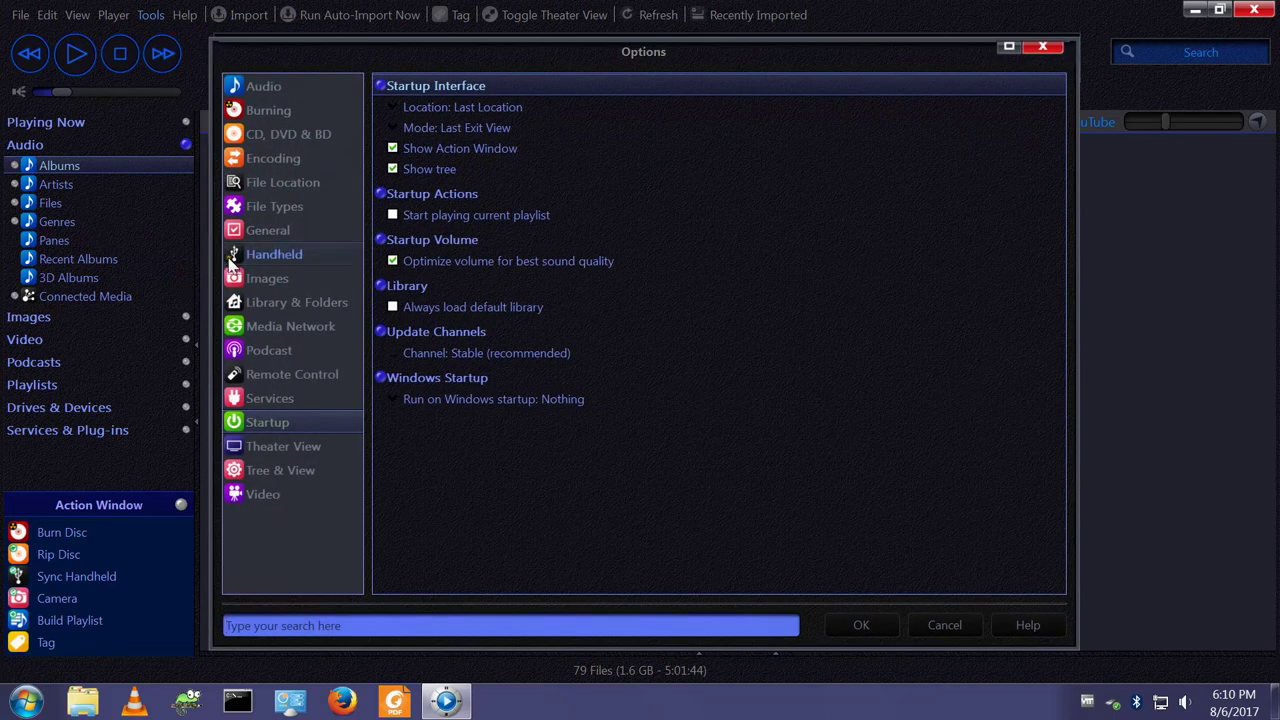
pyautogui.click(280, 330)
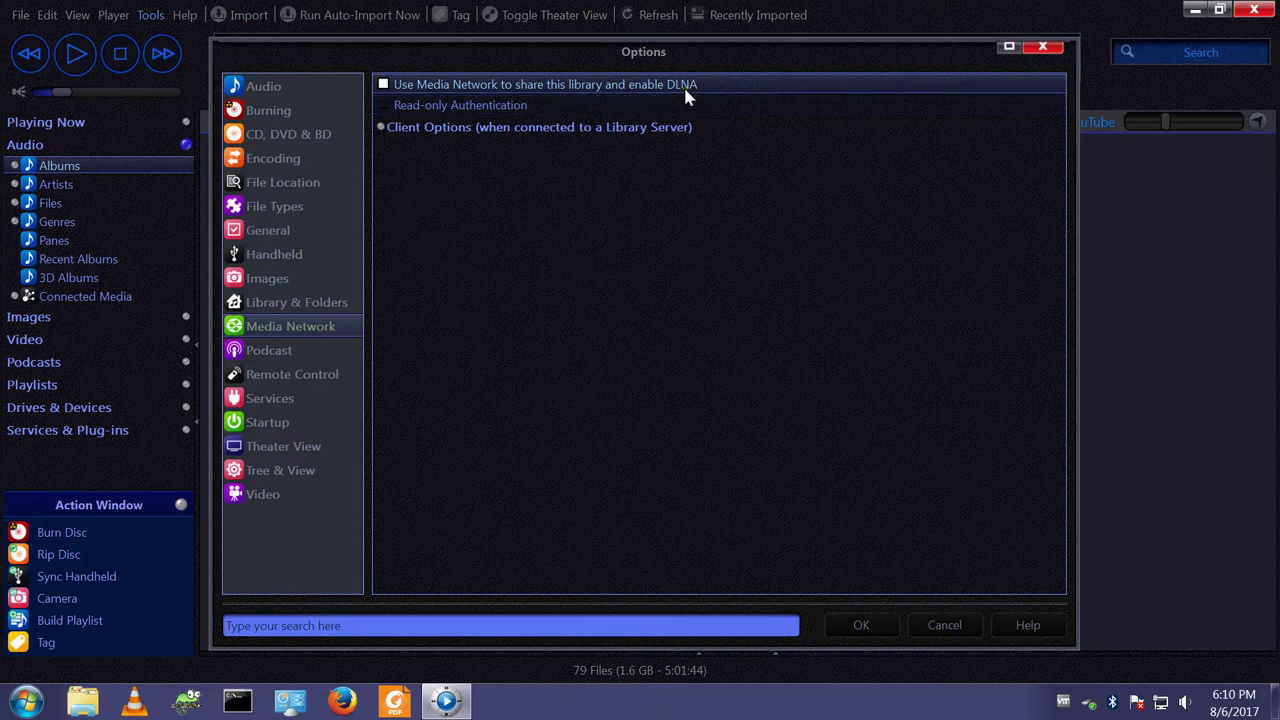
pyautogui.click(384, 83)
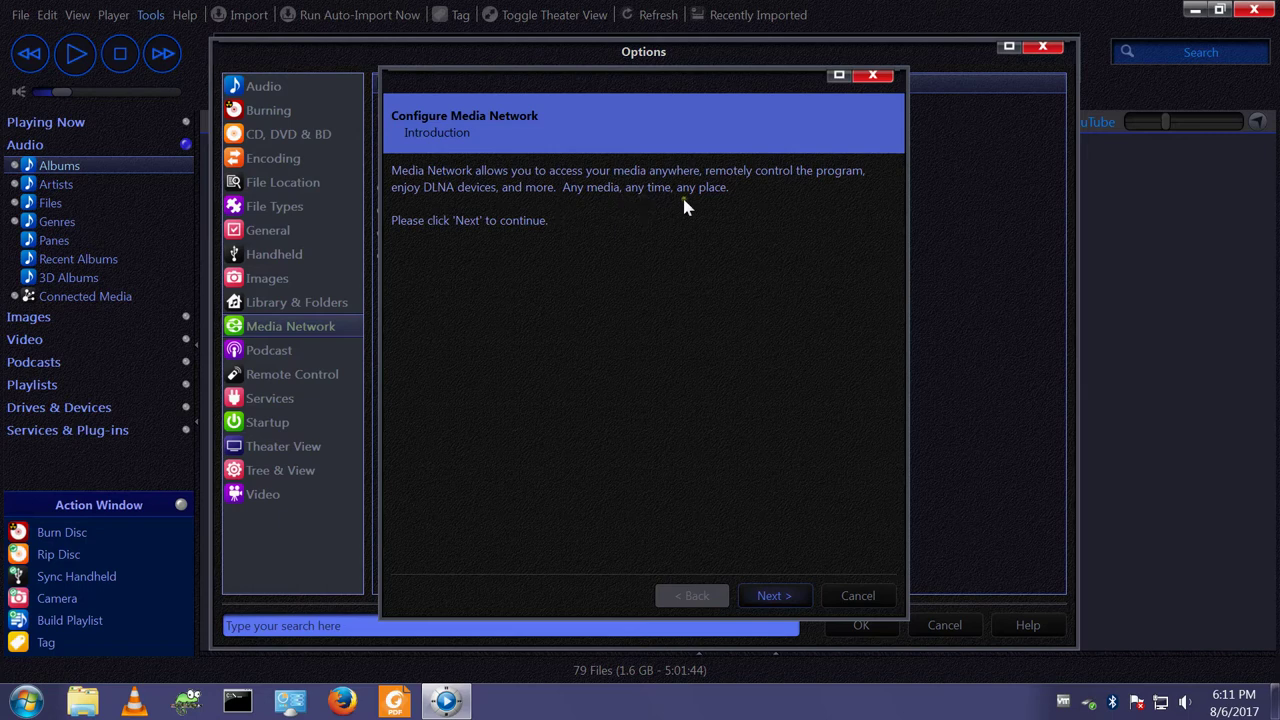
# - Start the media server and allow Media Center 23 through Windows Firewall on private networks, authorising with the administrator password
pyautogui.click(787, 597)
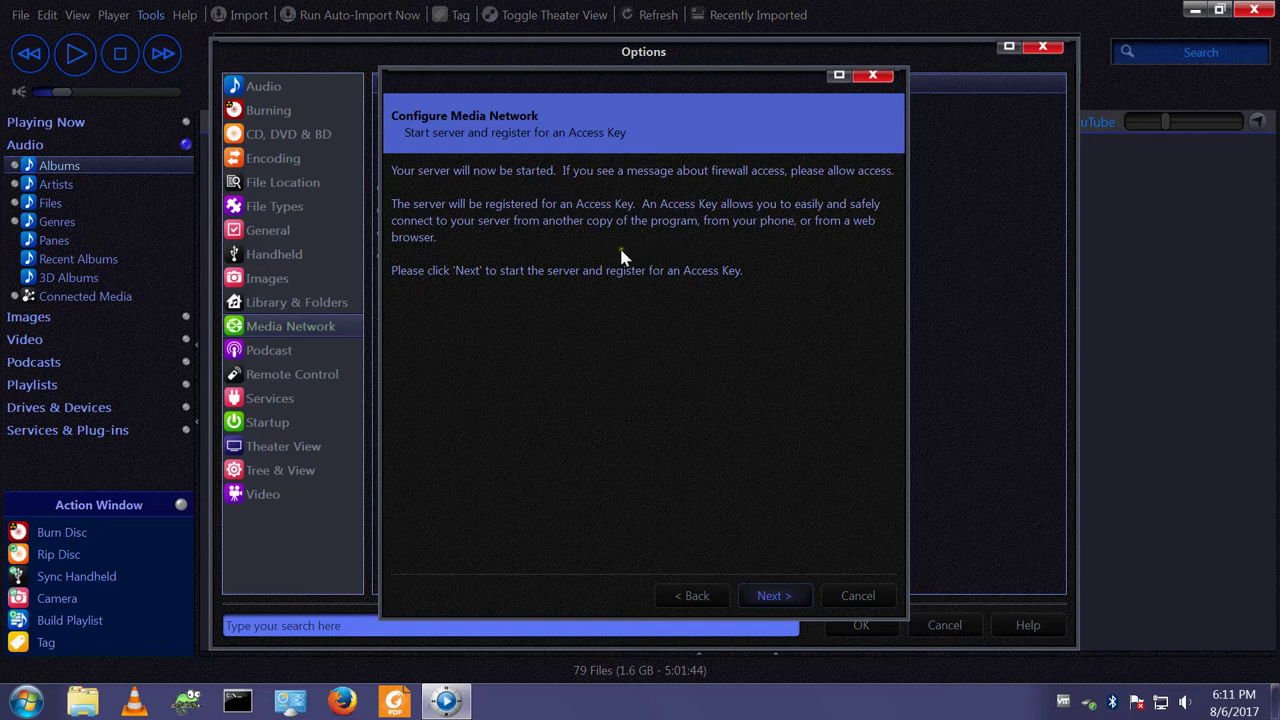
pyautogui.click(780, 597)
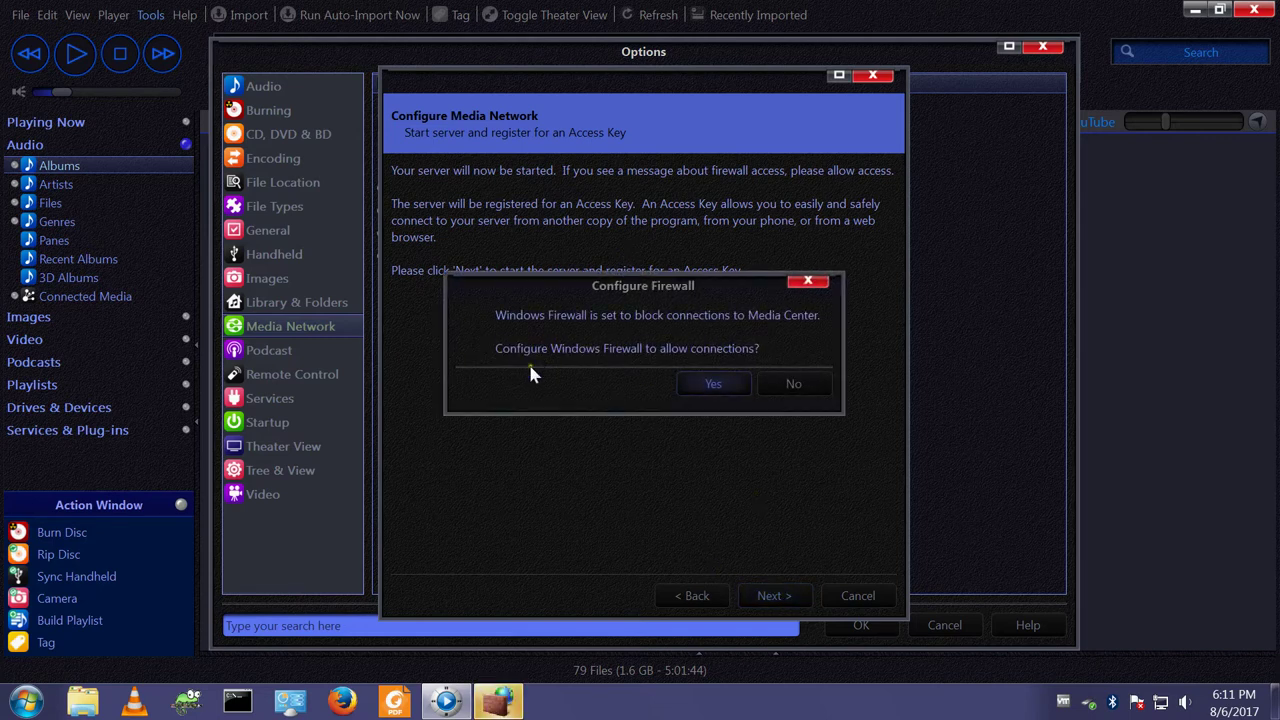
pyautogui.click(520, 707)
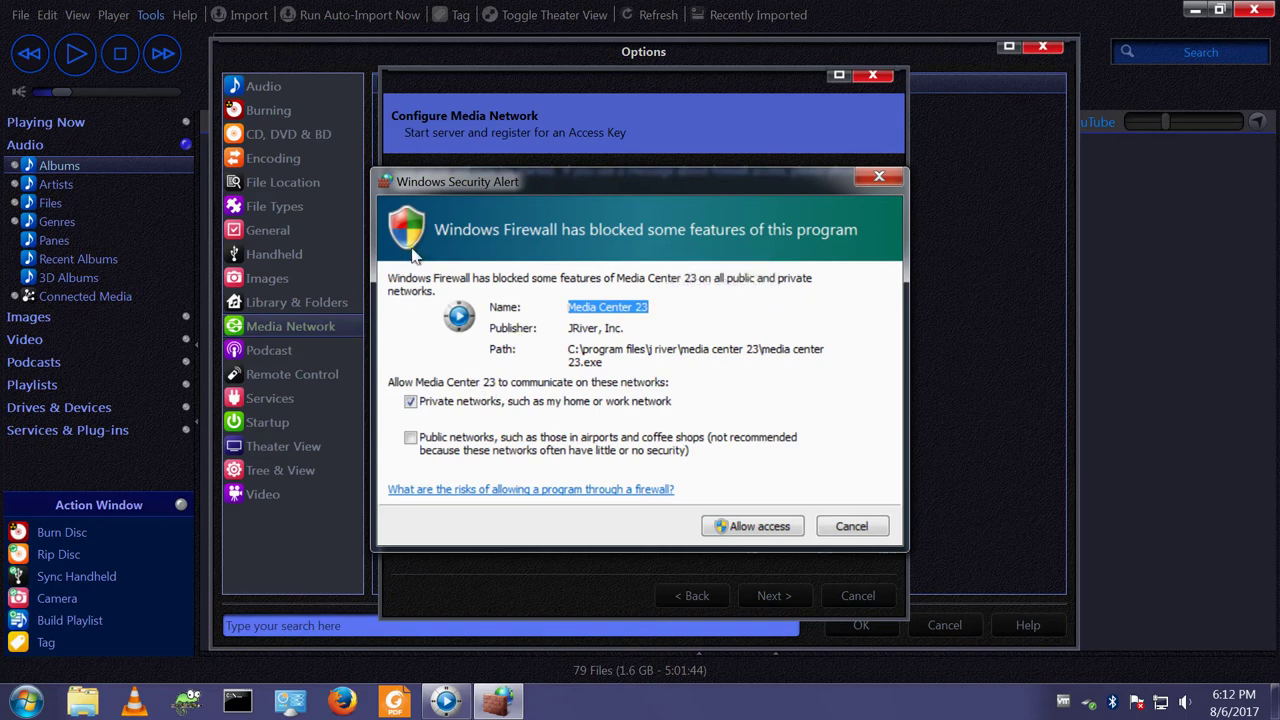
pyautogui.click(752, 532)
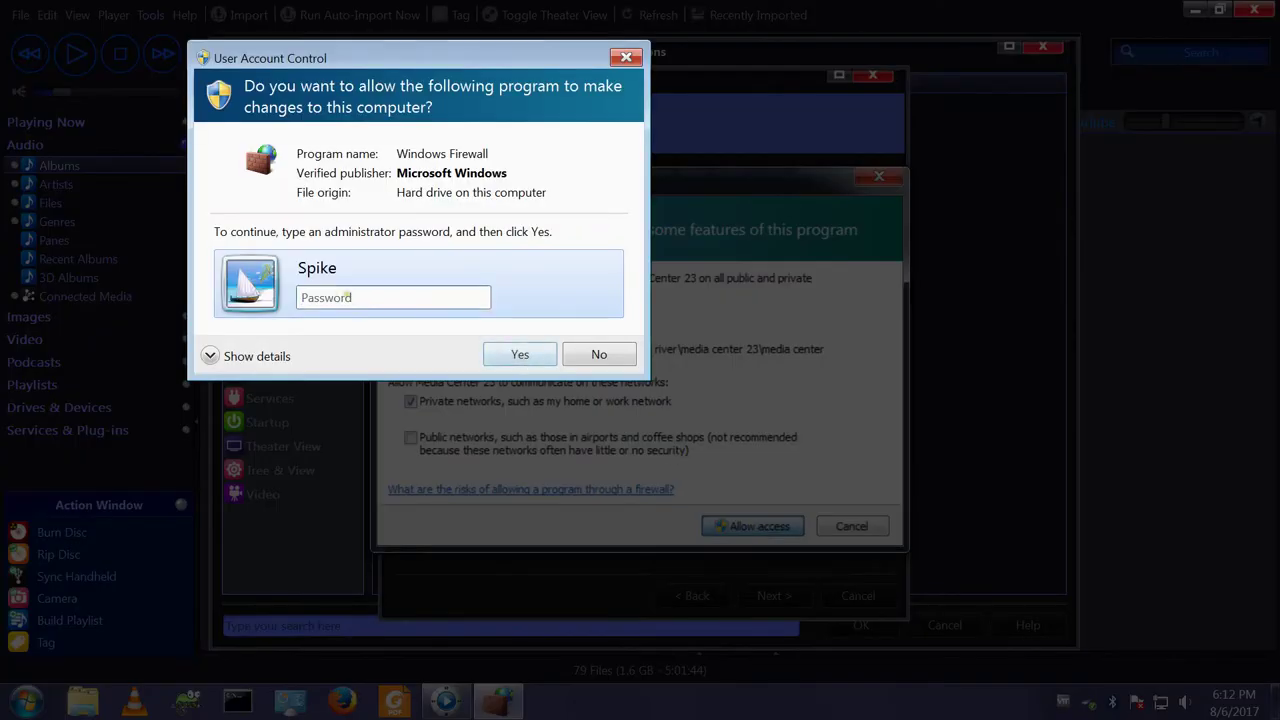
pyautogui.click(346, 295)
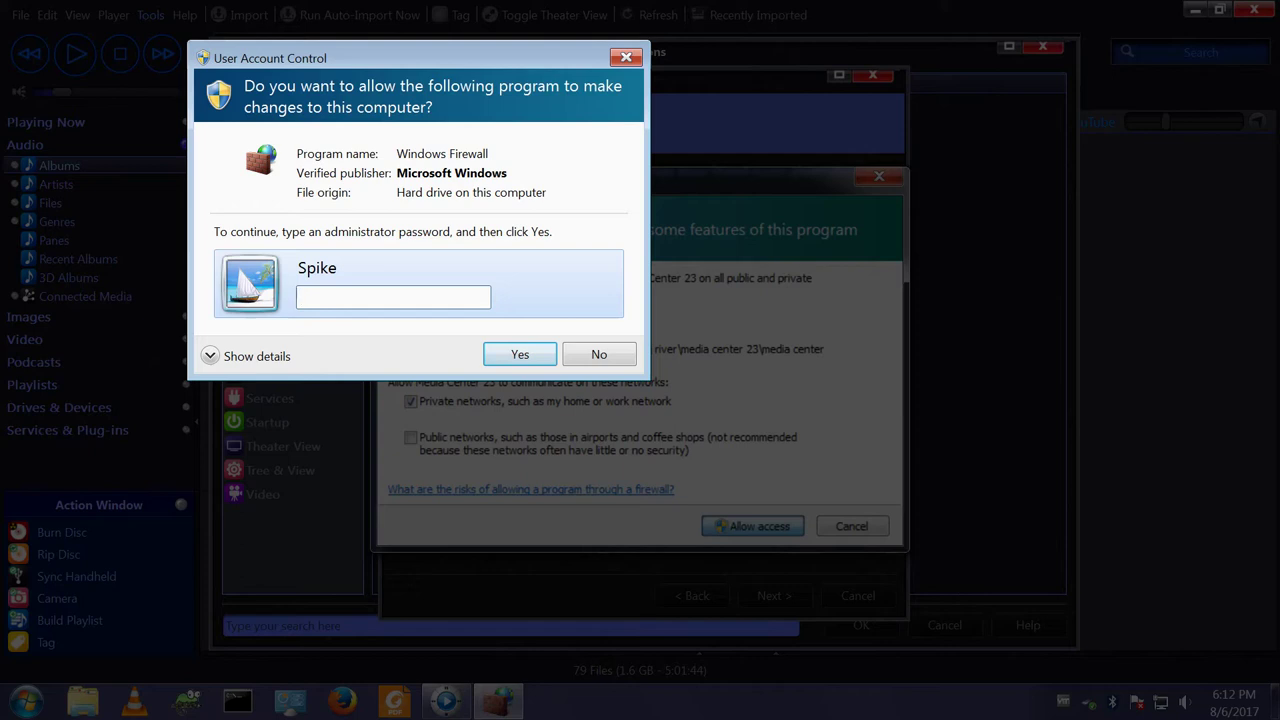
pyautogui.write('•••••••••')
pyautogui.press('Return')
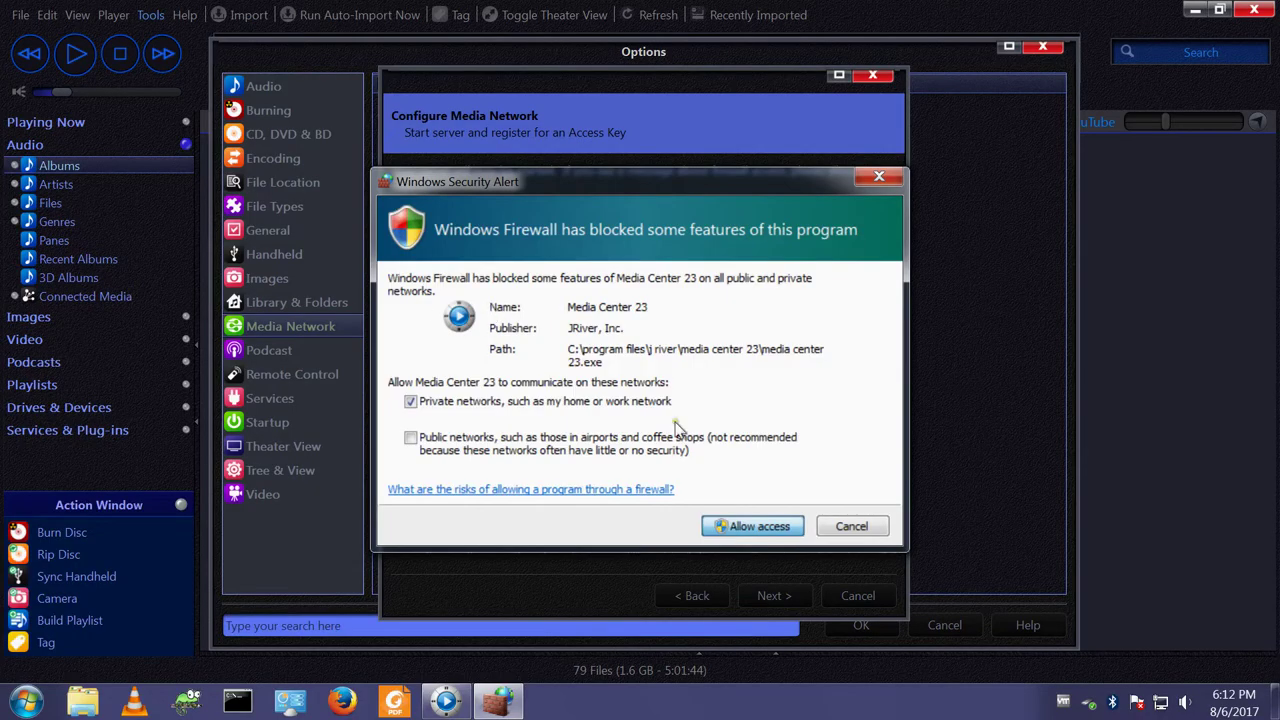
# - Let Media Center configure Windows Firewall to allow connections, authorising the change with the administrator password
pyautogui.click(716, 385)
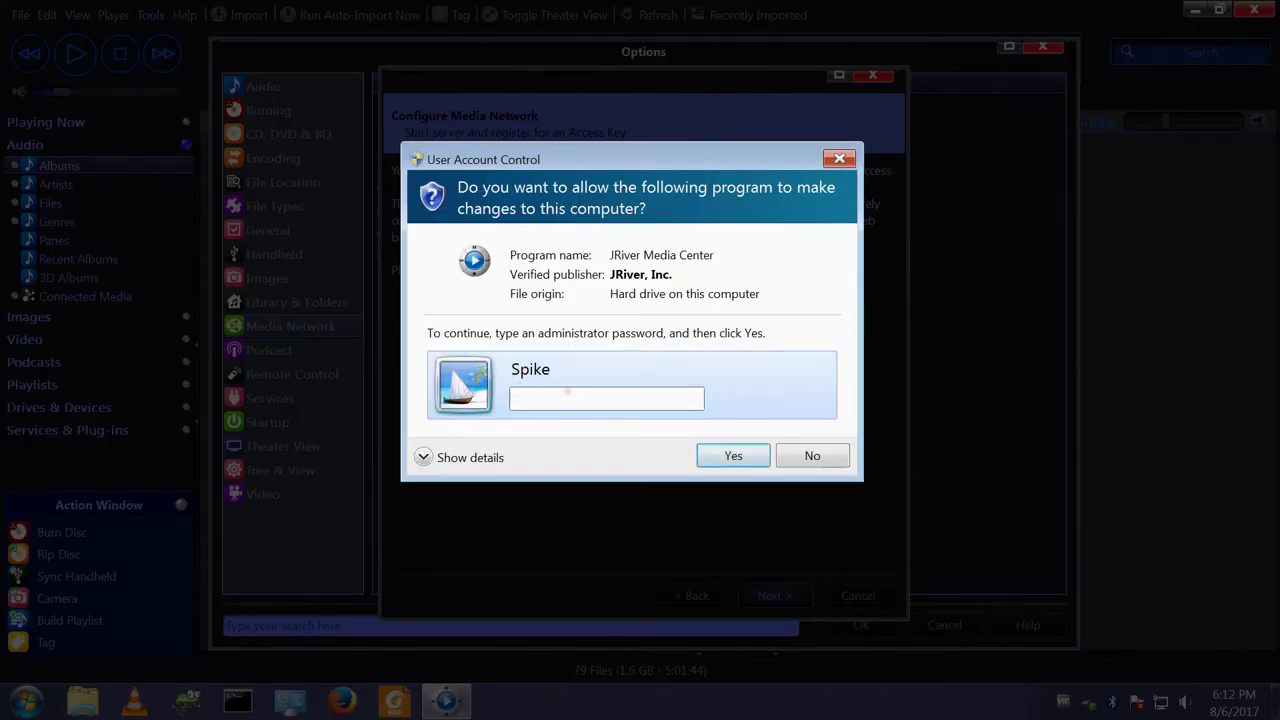
pyautogui.write('•••••••••')
pyautogui.press('Return')
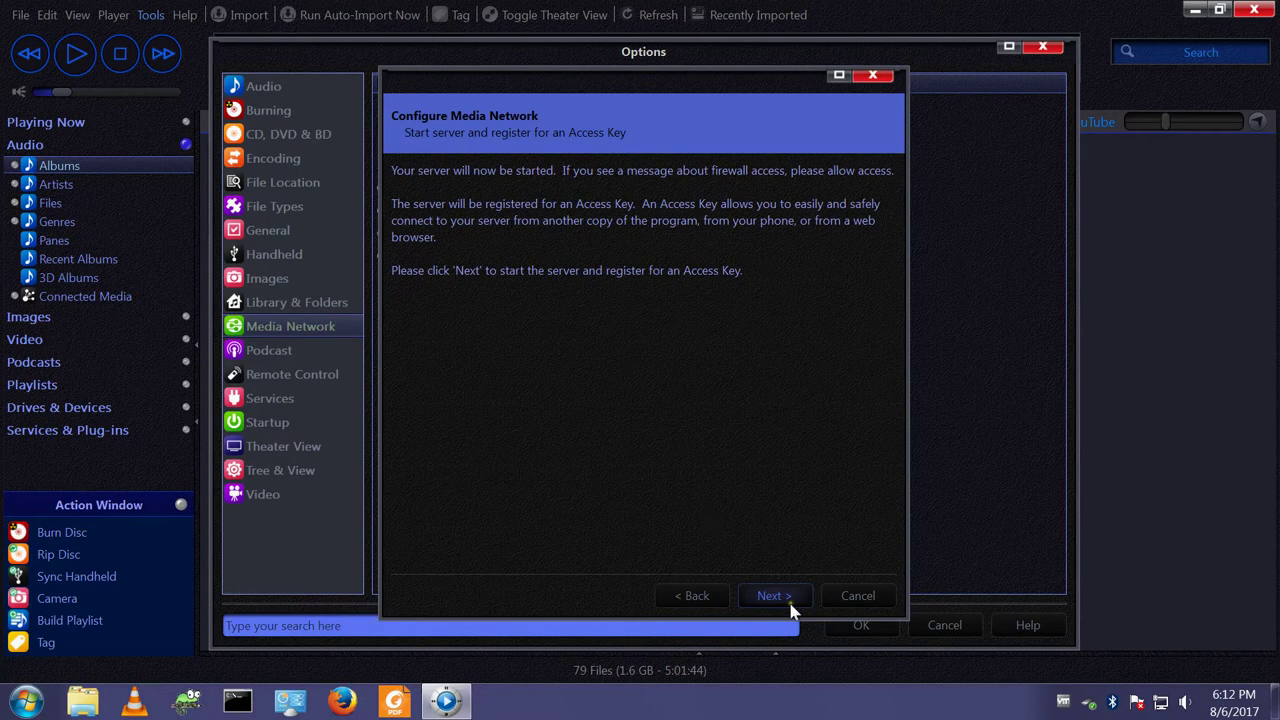
# - Try to register the library server for an access key and return to the wizard's introduction
pyautogui.click(786, 595)
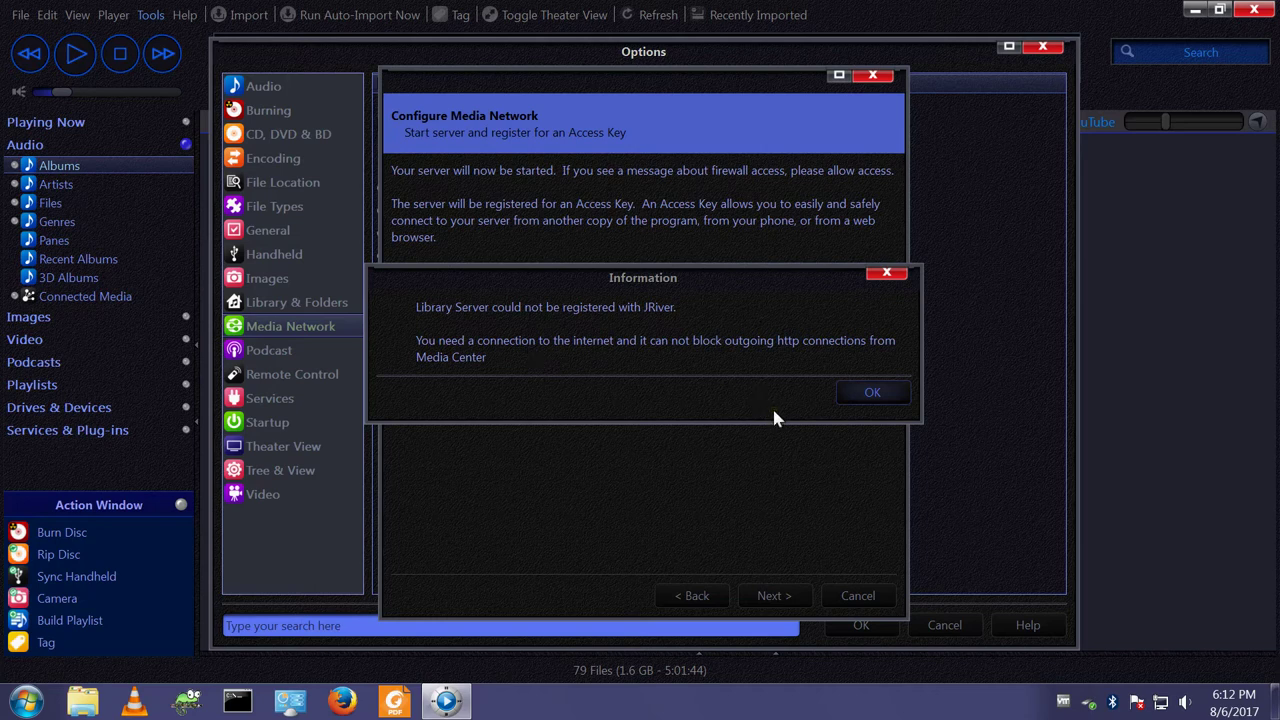
pyautogui.click(874, 393)
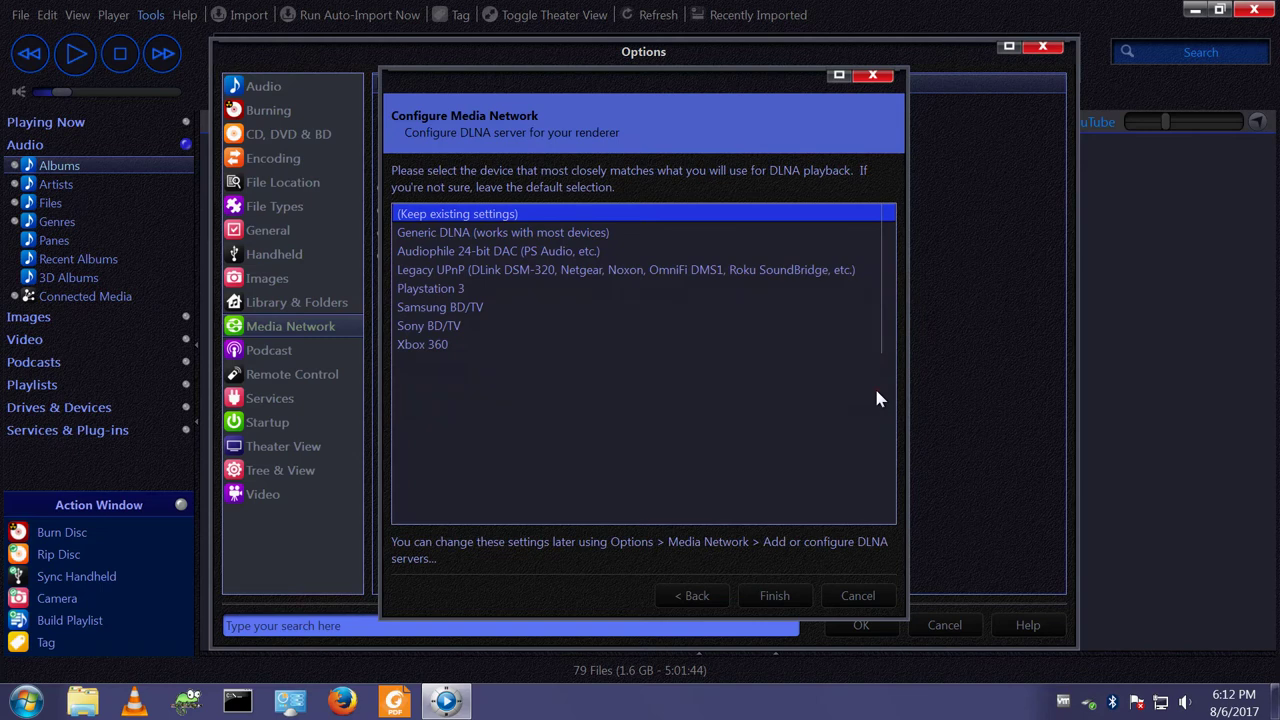
pyautogui.click(760, 595)
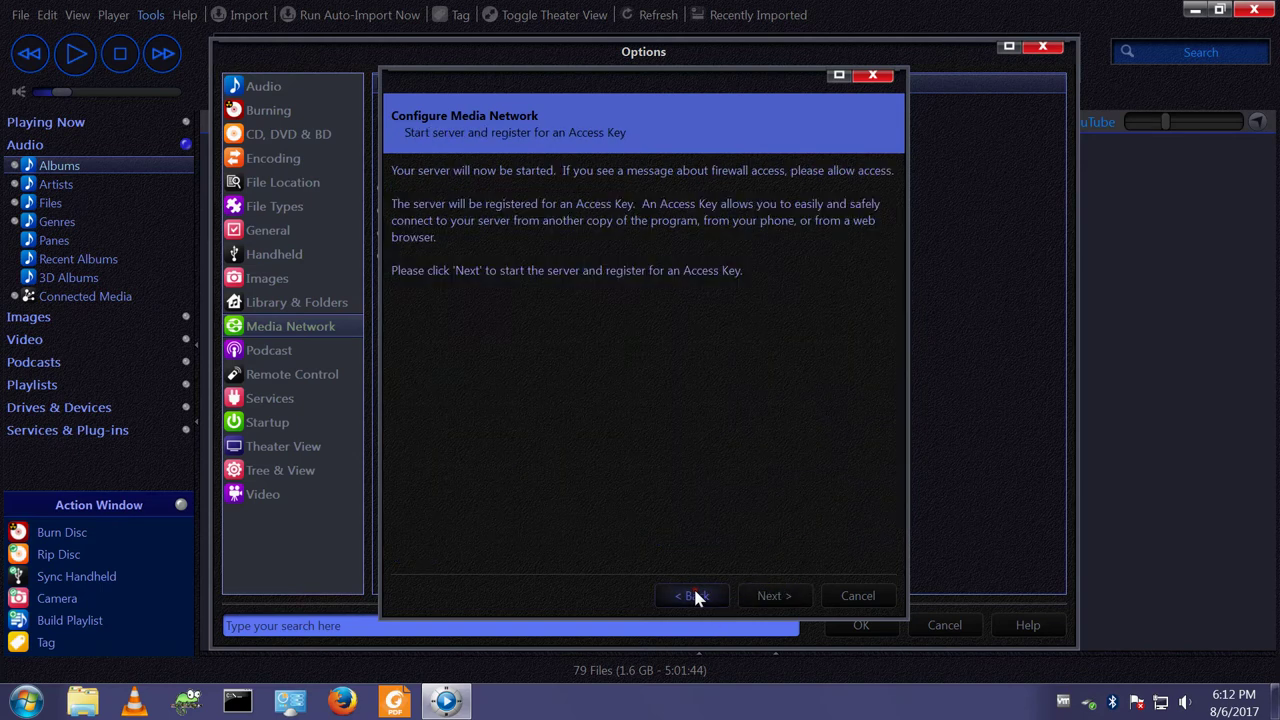
pyautogui.click(688, 596)
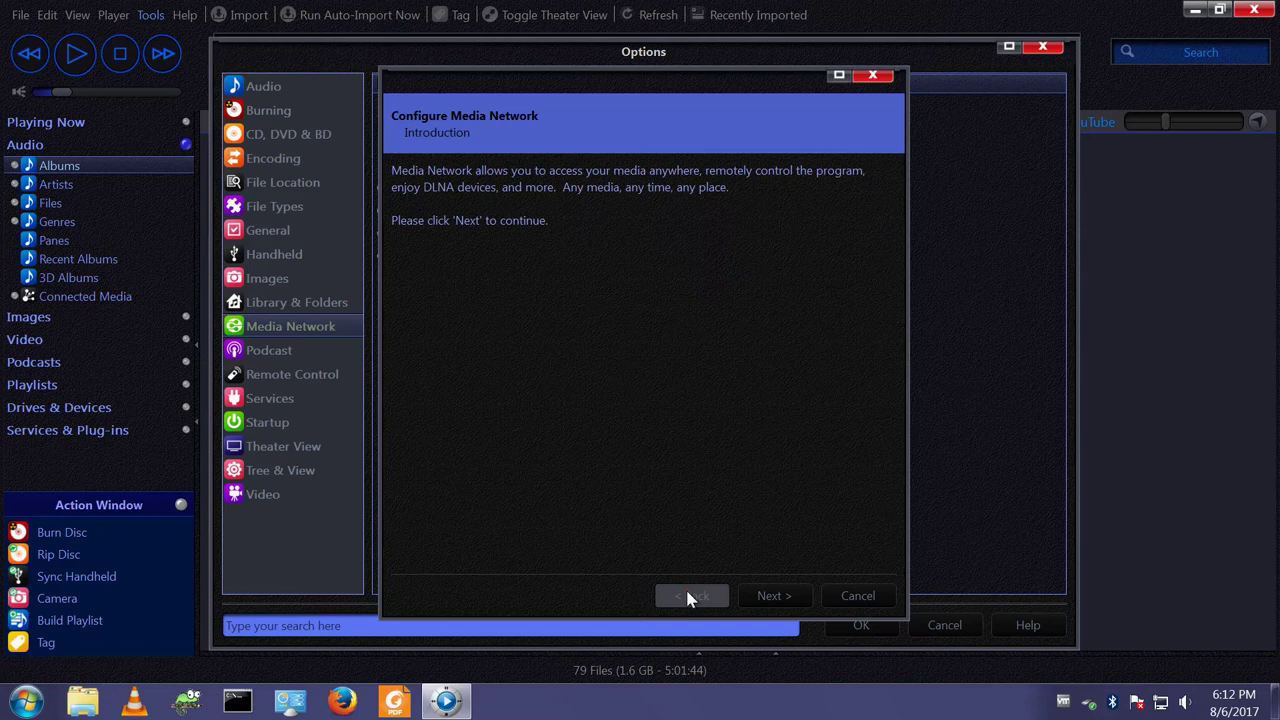
# - Register the server for an access key, finish the wizard with "(Keep existing settings)" for DLNA, and save the options
pyautogui.click(770, 594)
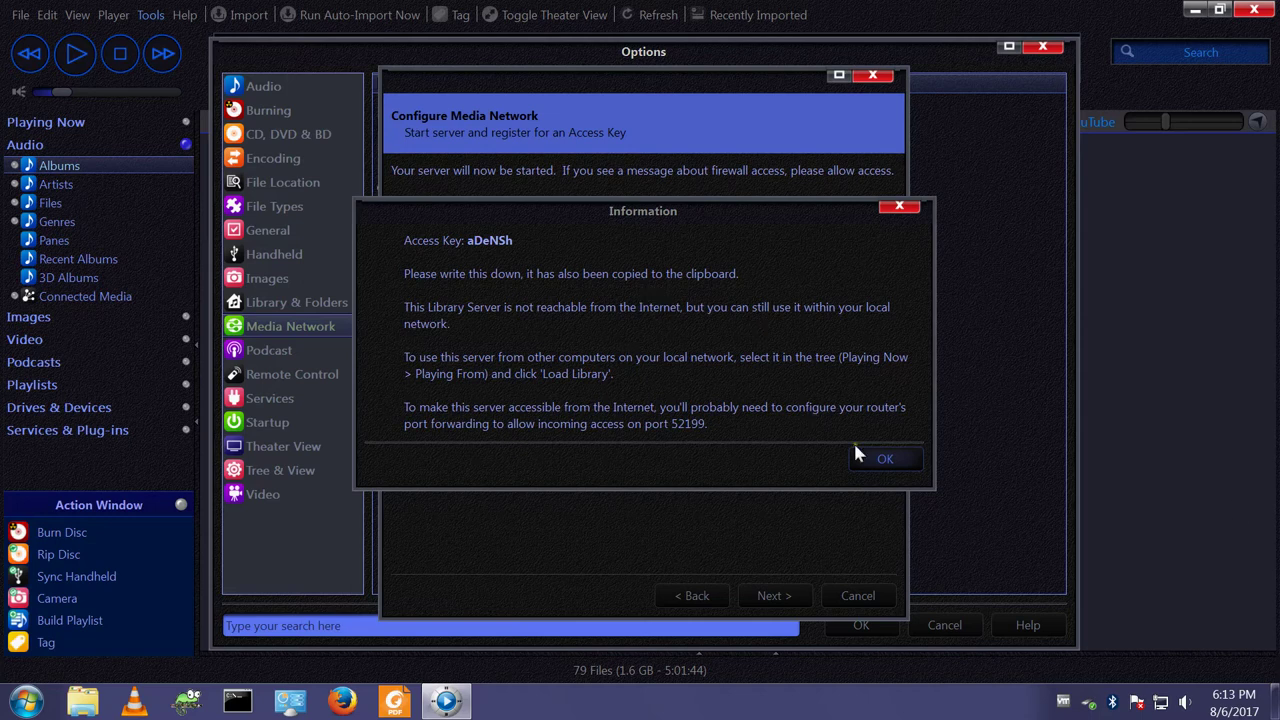
pyautogui.click(886, 461)
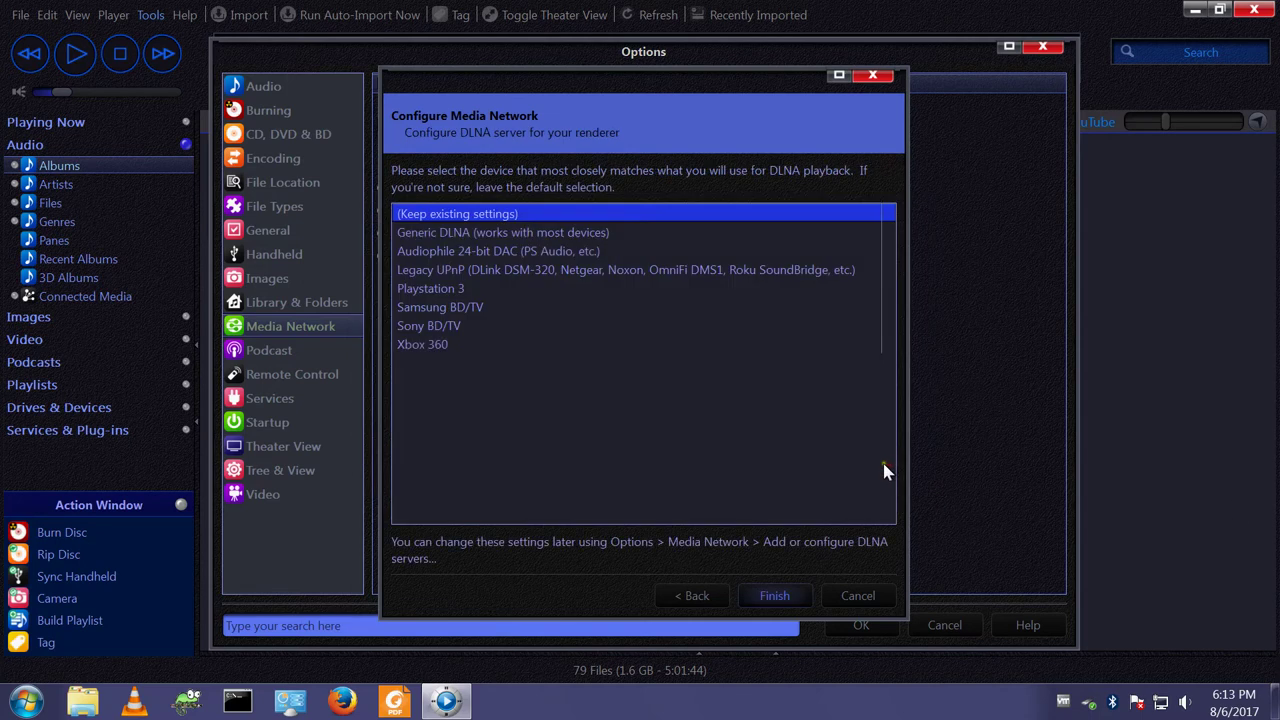
pyautogui.click(776, 595)
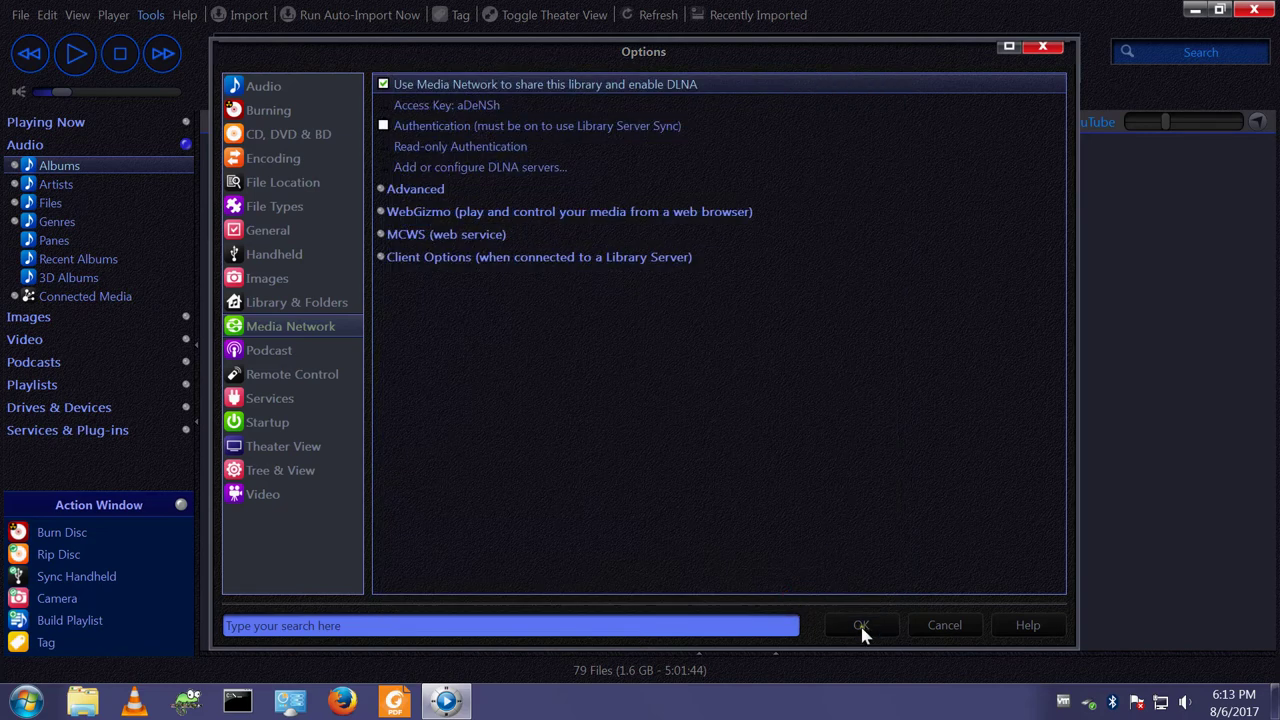
pyautogui.click(862, 625)
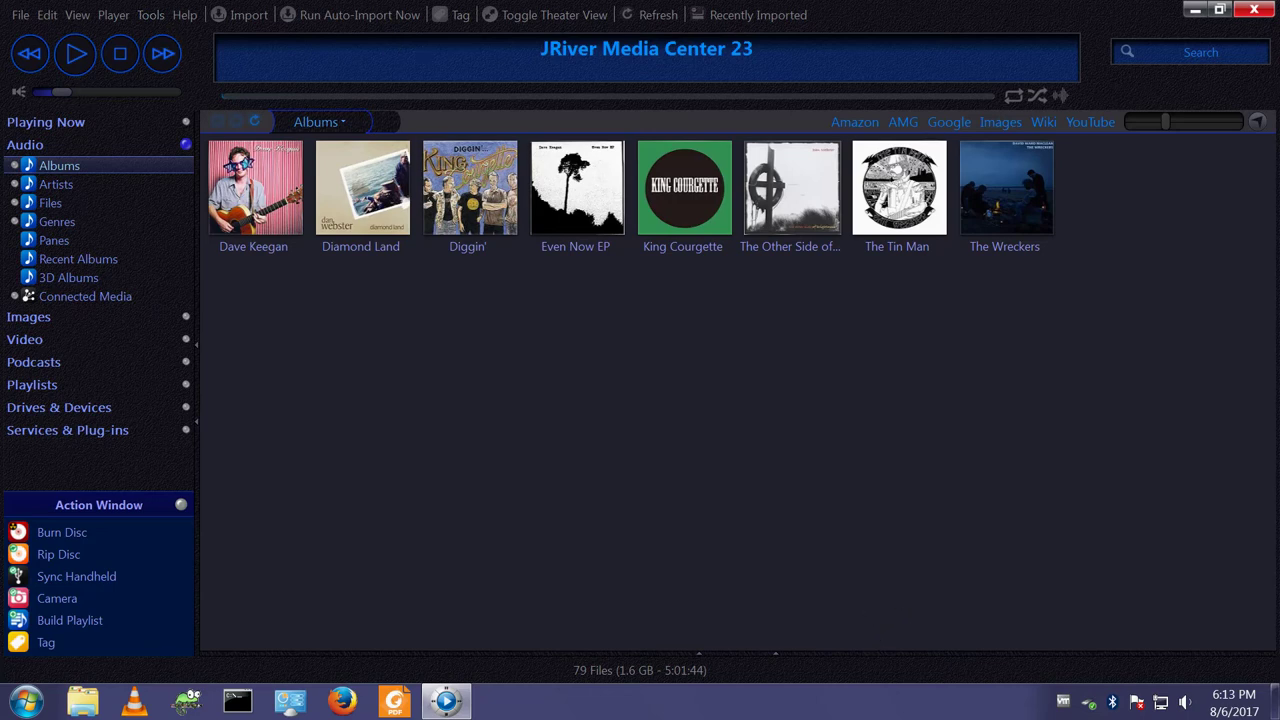
# - On the client computer, start the MediaCenter230030.exe installer with the administrator password and accept the licence agreement
pyautogui.hotkey('alt', 'F4')
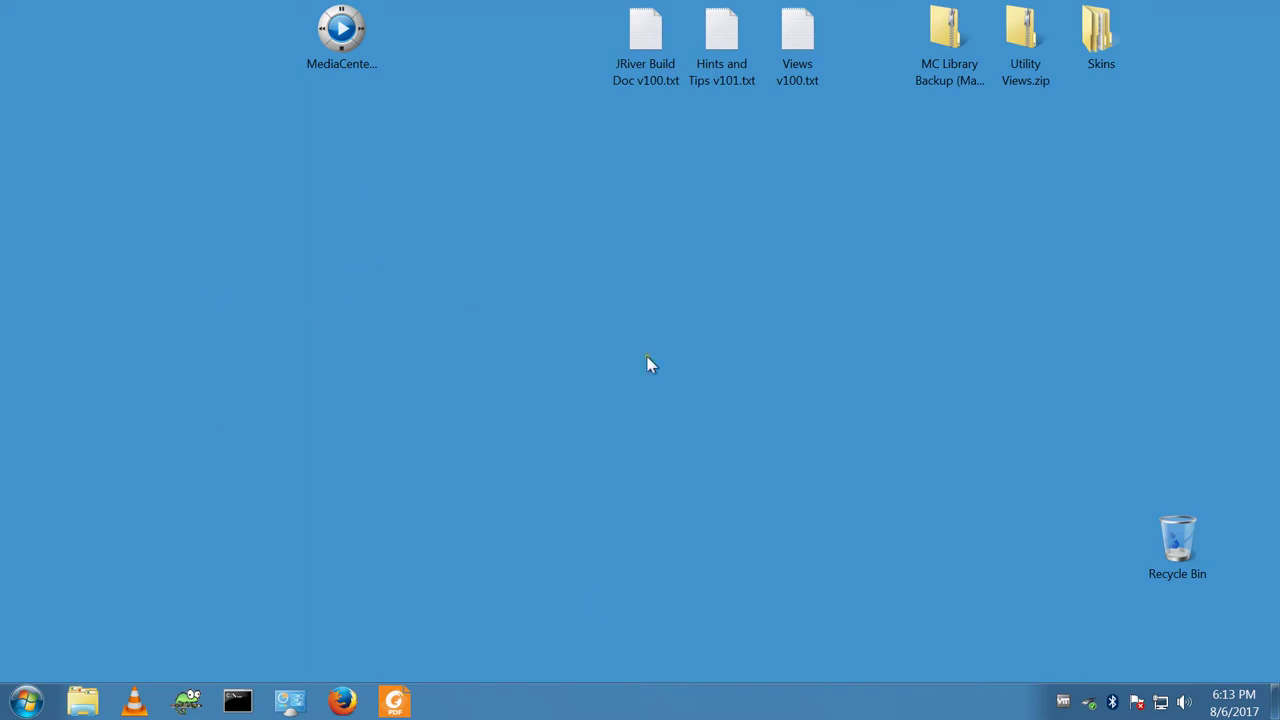
pyautogui.doubleClick(345, 45)
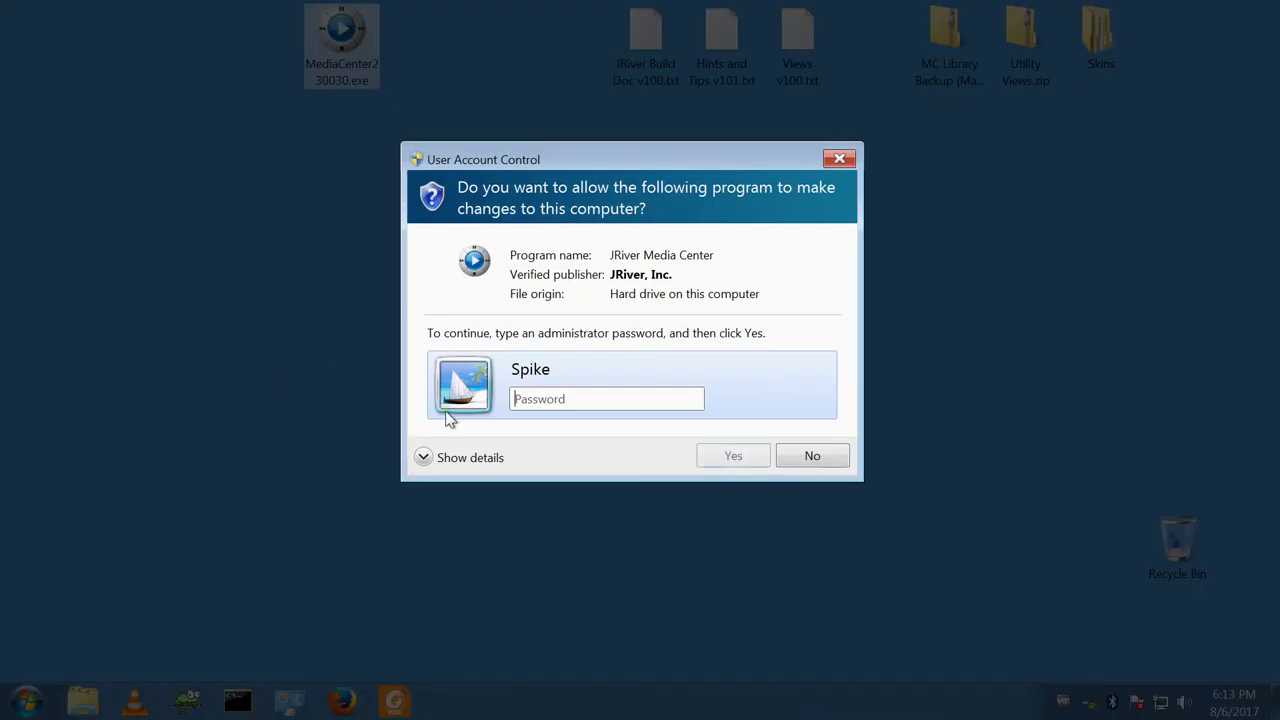
pyautogui.click(565, 399)
pyautogui.write('•••••••••')
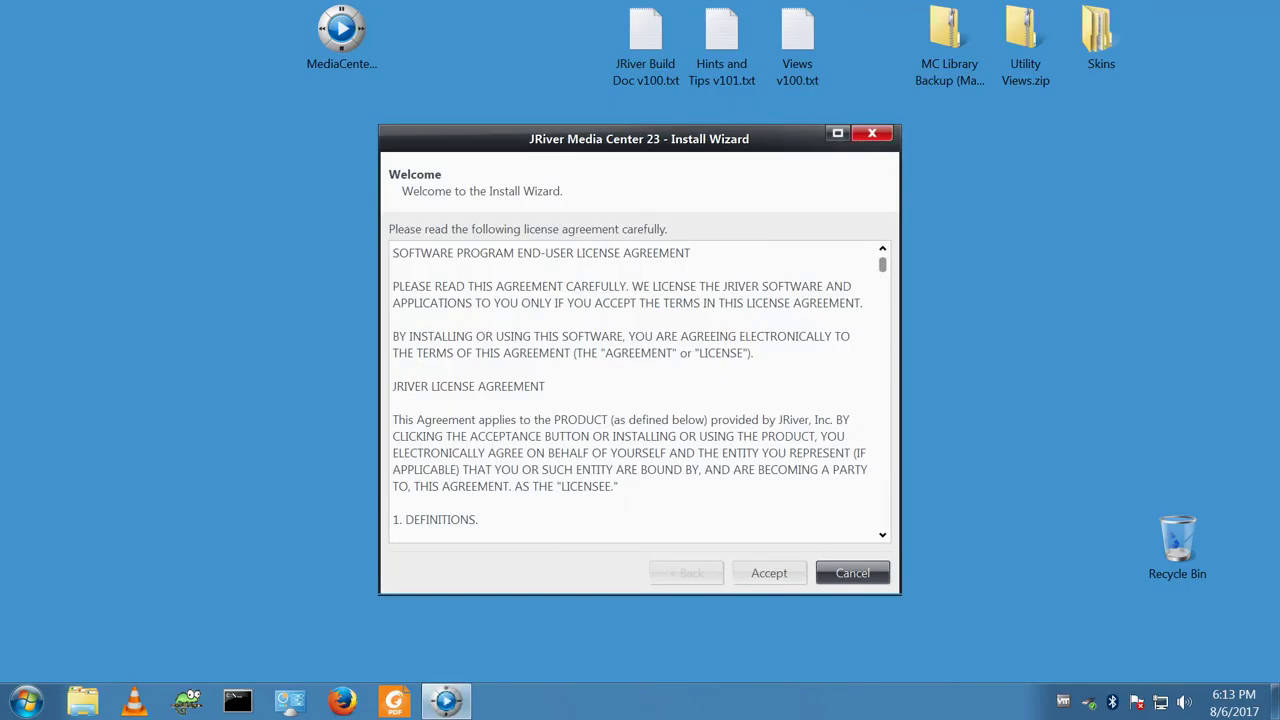
pyautogui.click(783, 583)
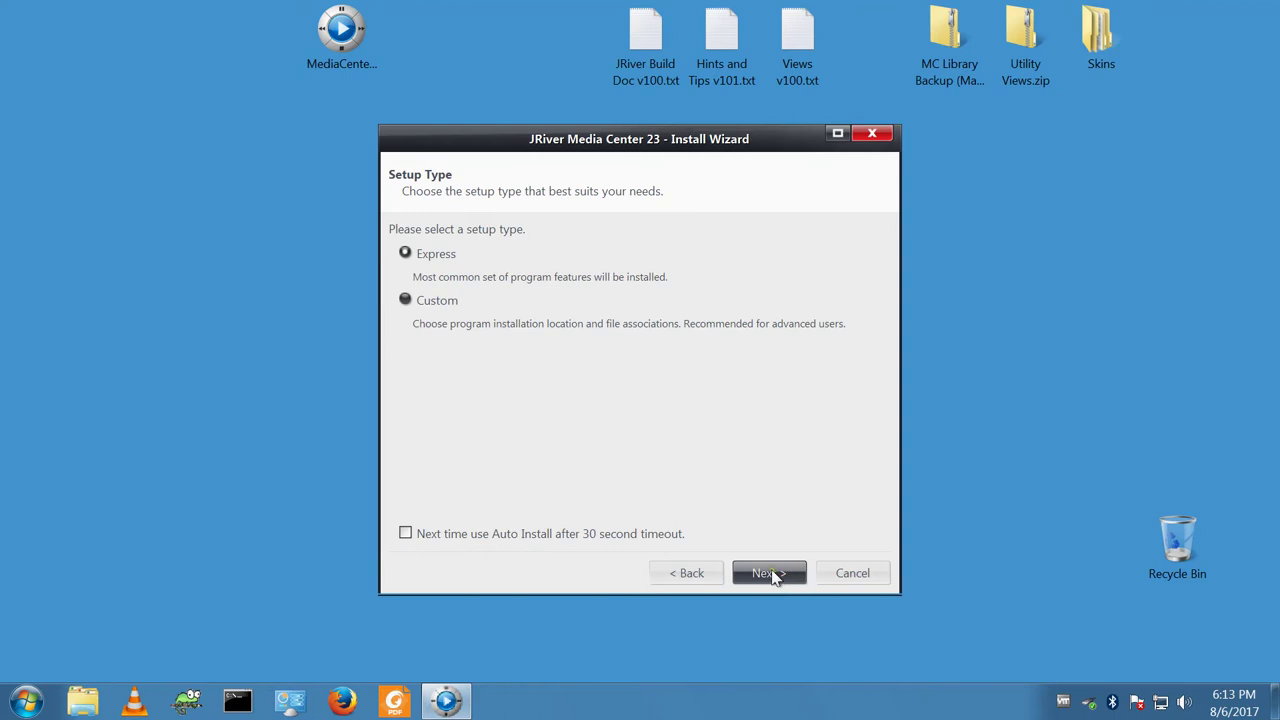
# - Install Media Center with the Express setup type and accept the preselected file associations
pyautogui.click(775, 575)
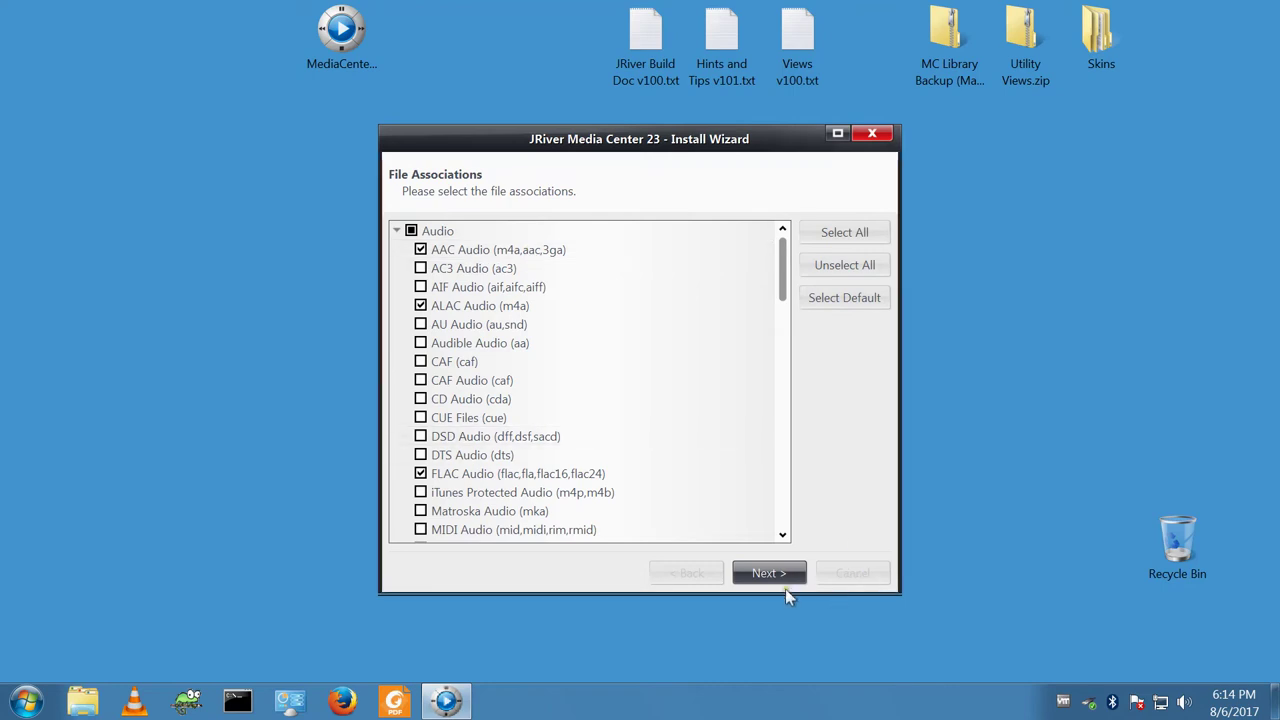
pyautogui.click(772, 573)
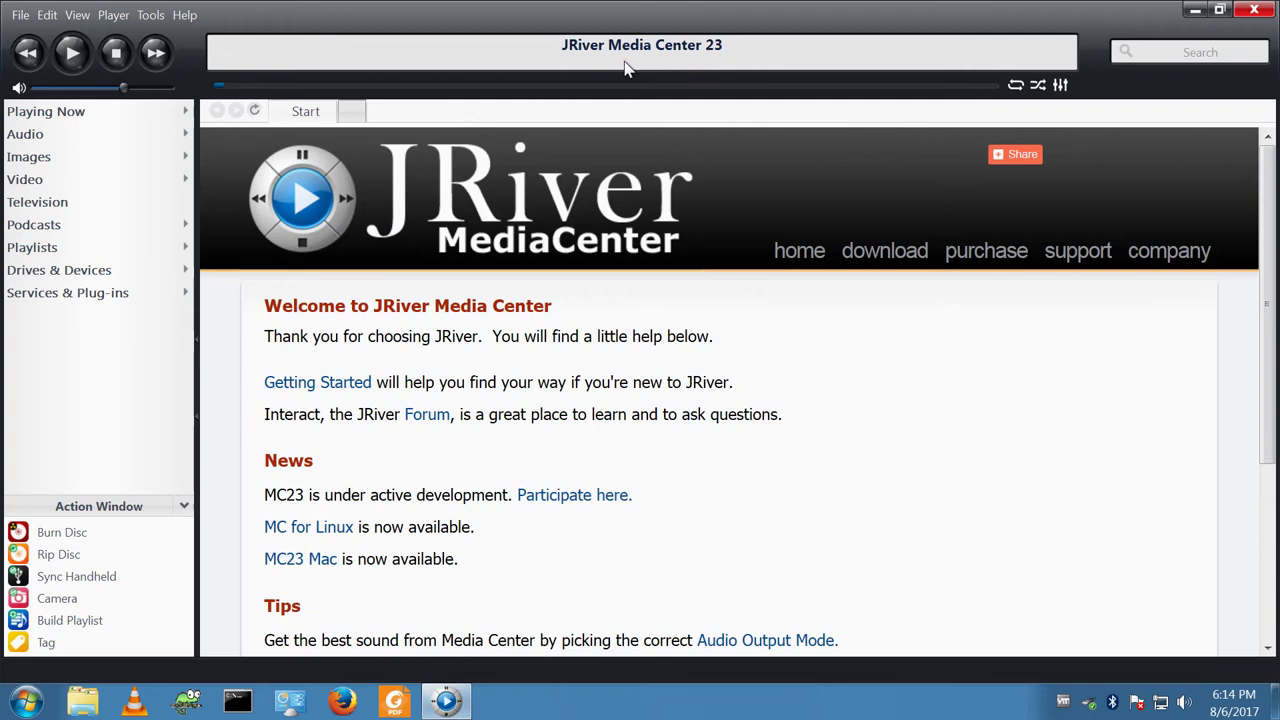
# - Stop the scheduled automatic media import by choosing No Import and finishing the Media Import wizard
pyautogui.click(25, 134)
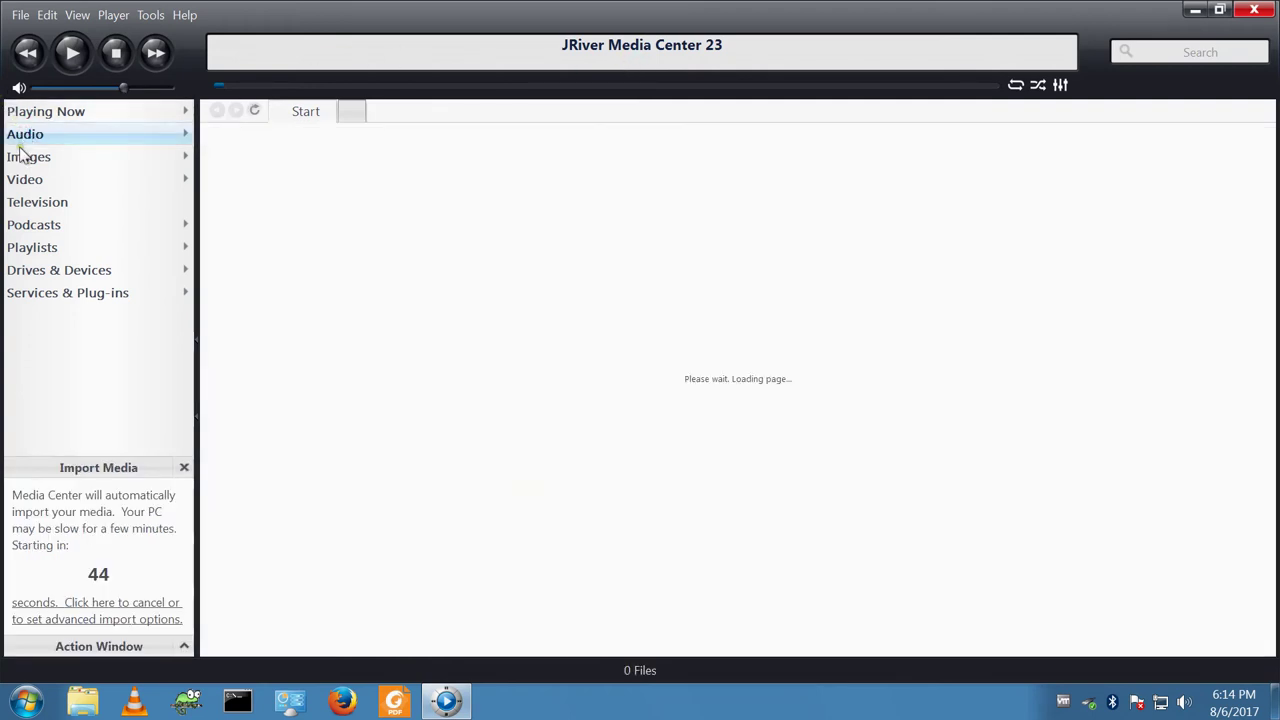
pyautogui.click(124, 619)
pyautogui.click(396, 304)
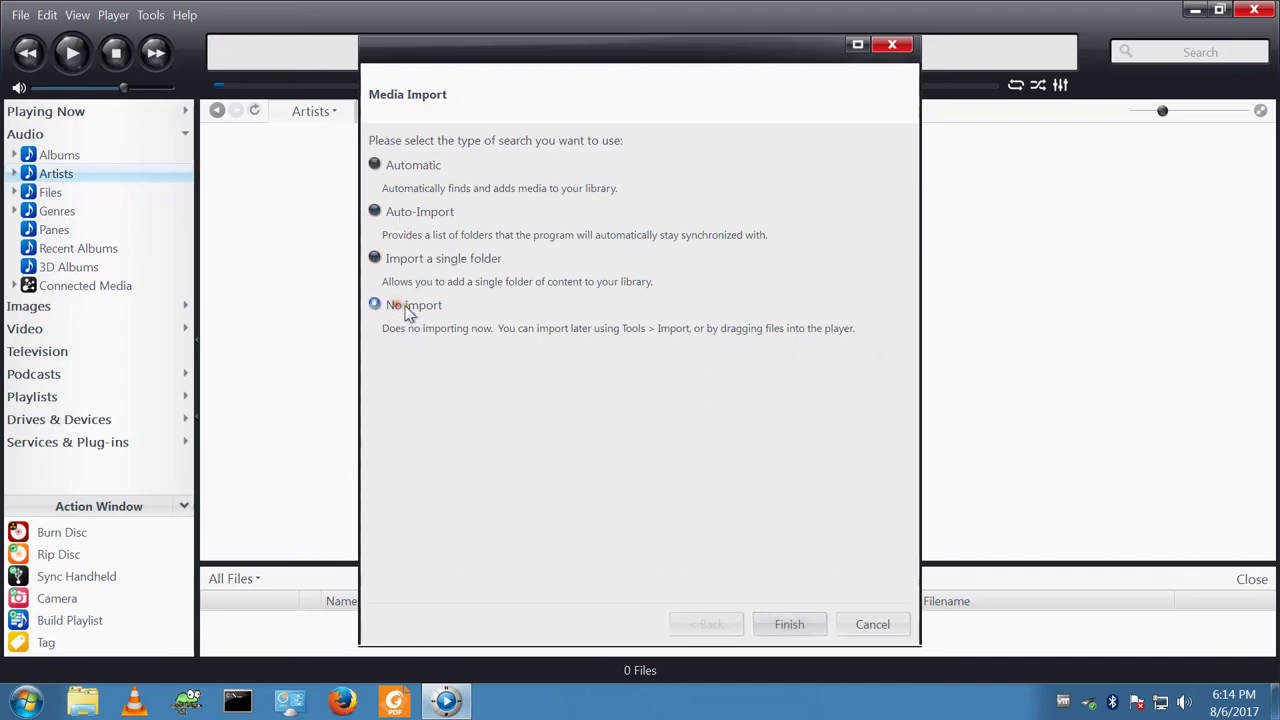
pyautogui.click(789, 624)
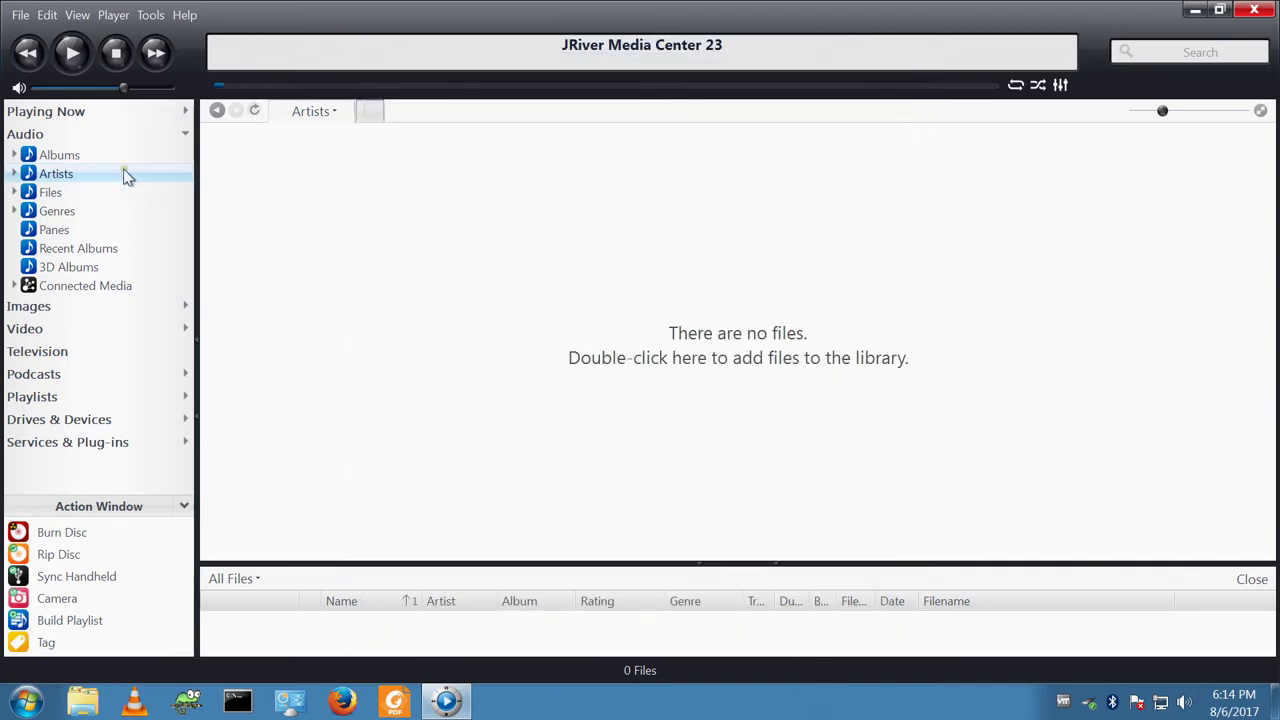
# - Check the Files, Artists and Albums audio views of the client's local library for media
pyautogui.click(52, 192)
pyautogui.click(60, 173)
pyautogui.click(62, 156)
pyautogui.click(63, 175)
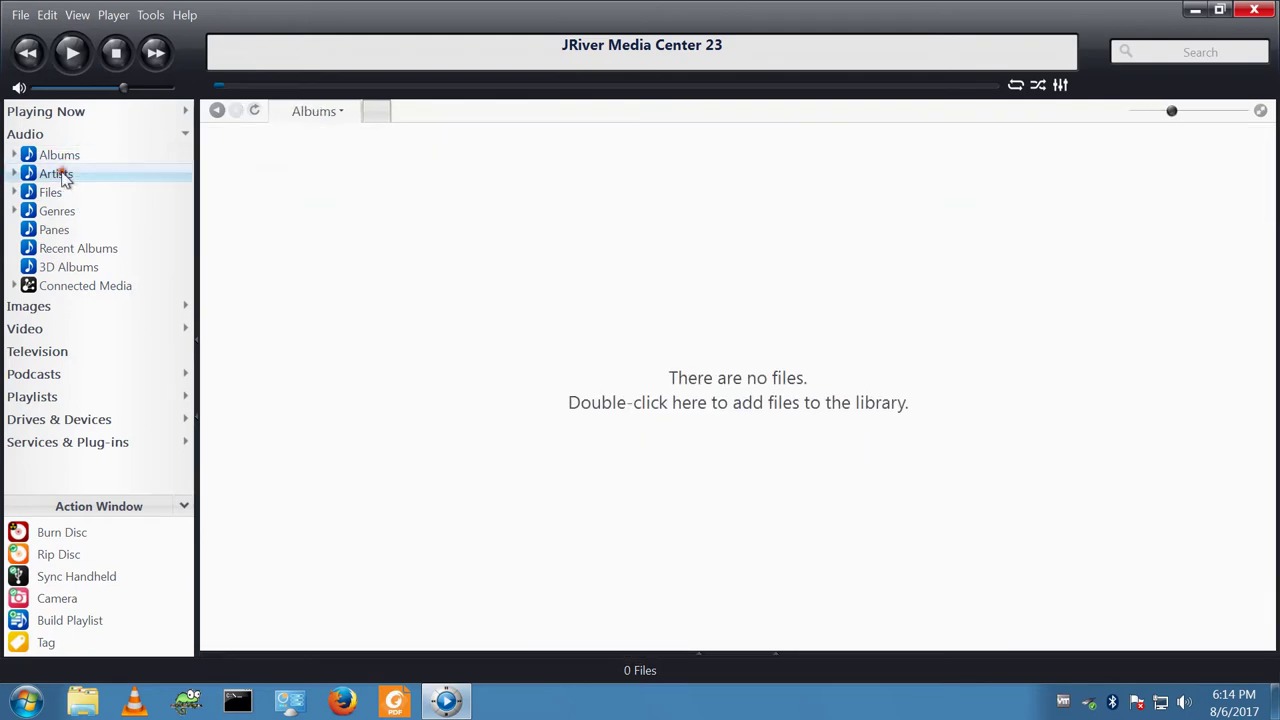
pyautogui.click(55, 193)
pyautogui.click(62, 174)
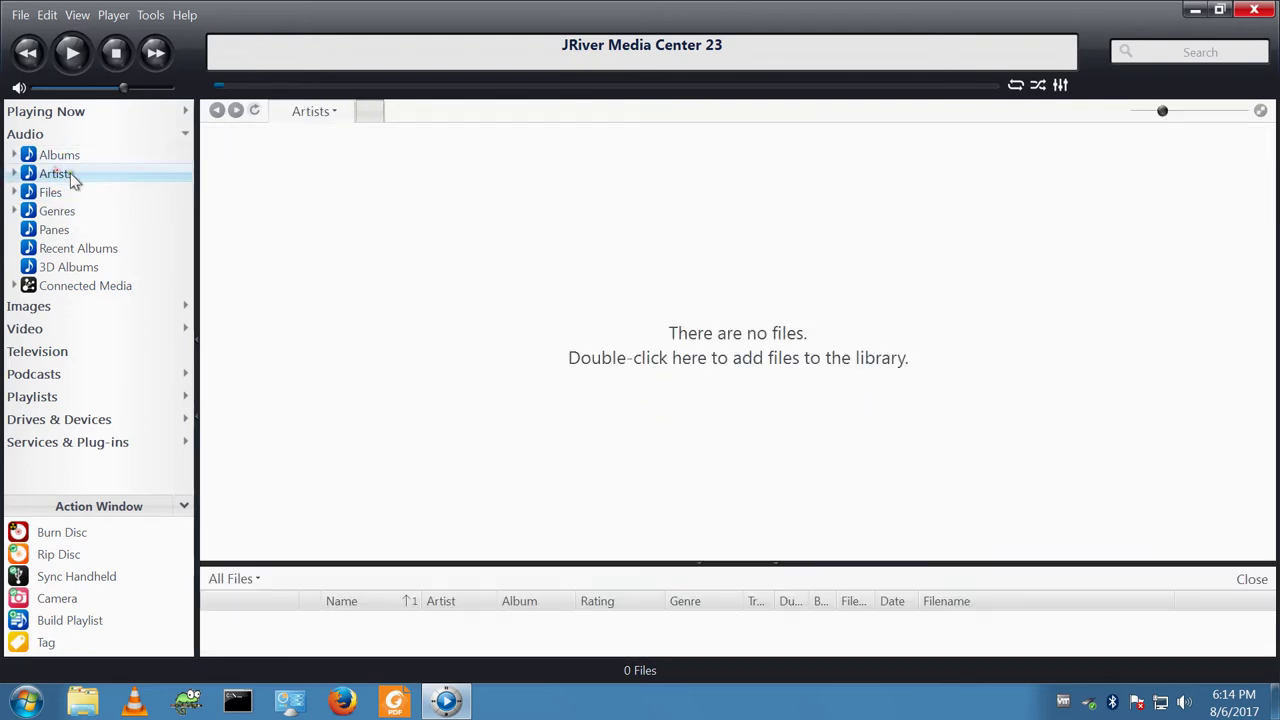
# - Choose "MC Library Backup (Main Library - 2017-08-06).zip" on the Desktop as the library backup to restore
pyautogui.click(20, 15)
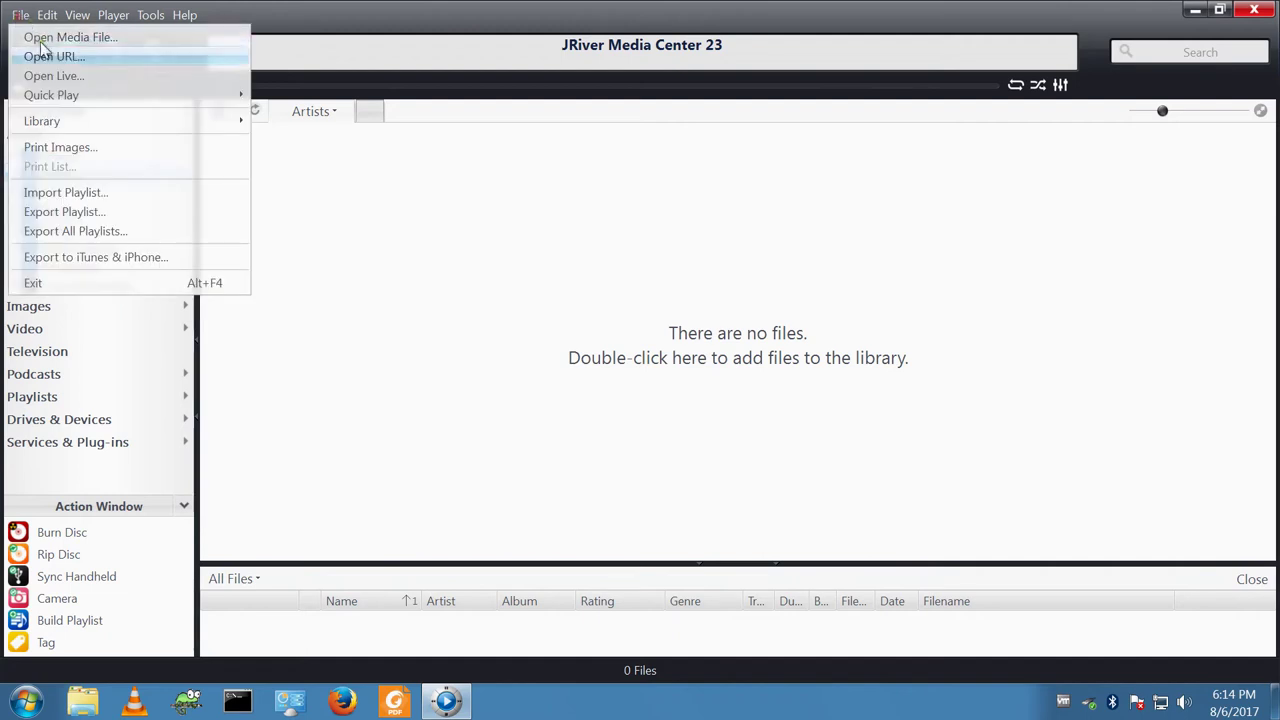
pyautogui.moveTo(60, 123)
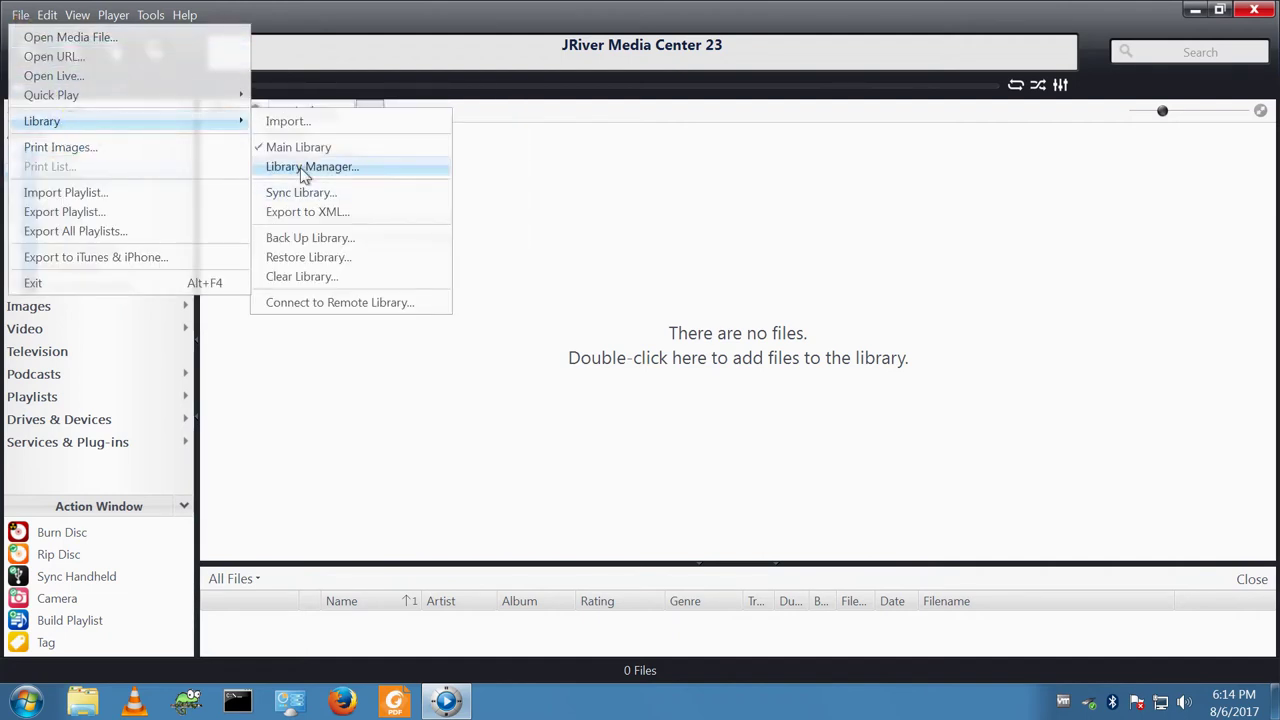
pyautogui.click(305, 258)
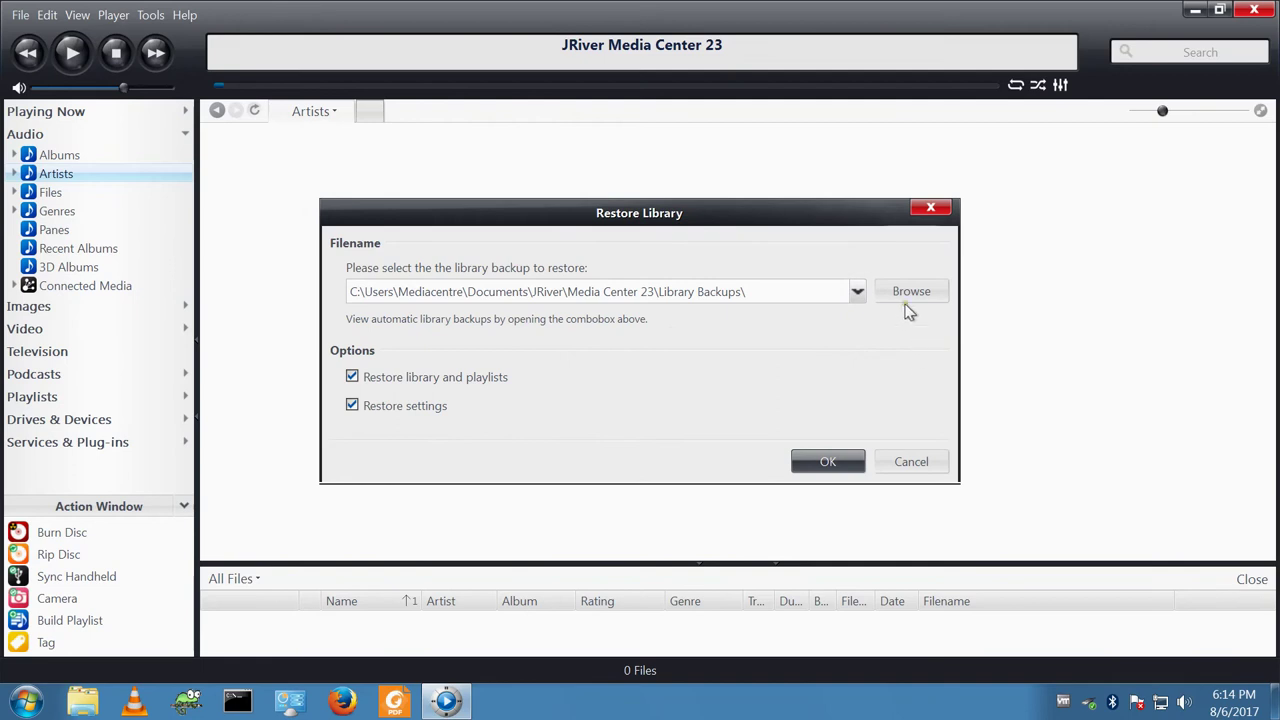
pyautogui.click(905, 295)
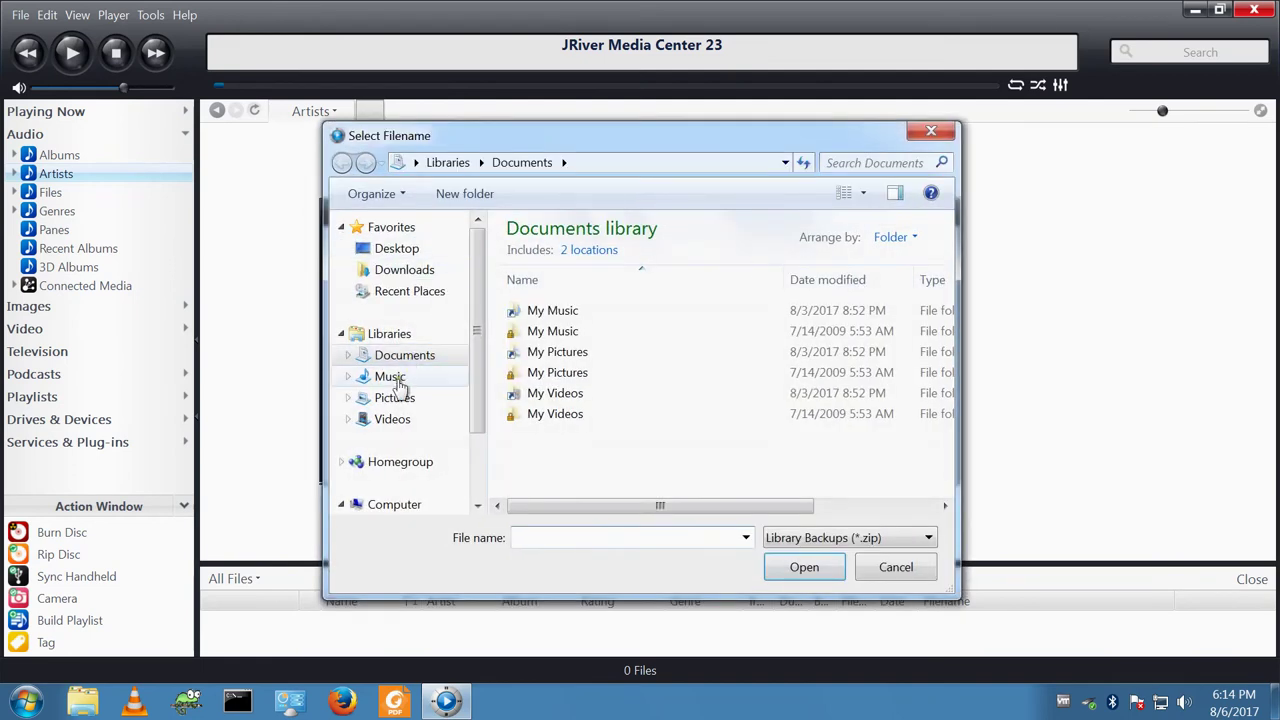
pyautogui.scroll(-2, 471, 420)
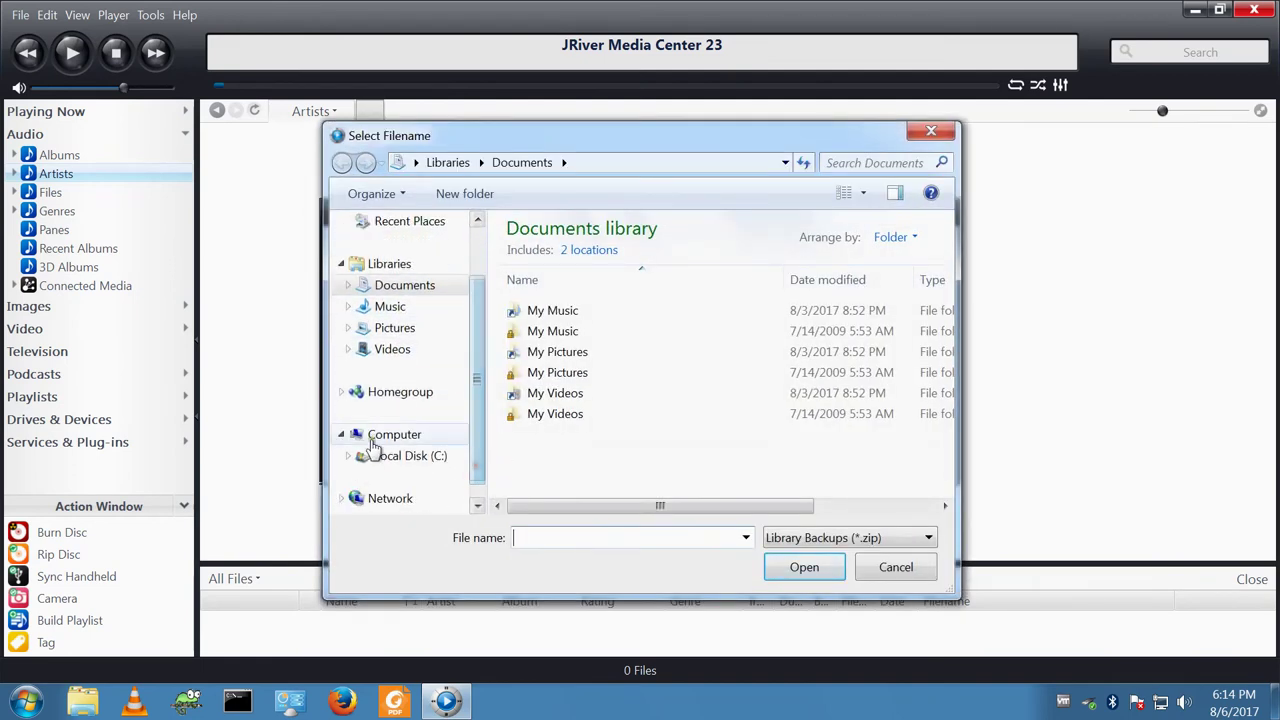
pyautogui.scroll(3, 474, 395)
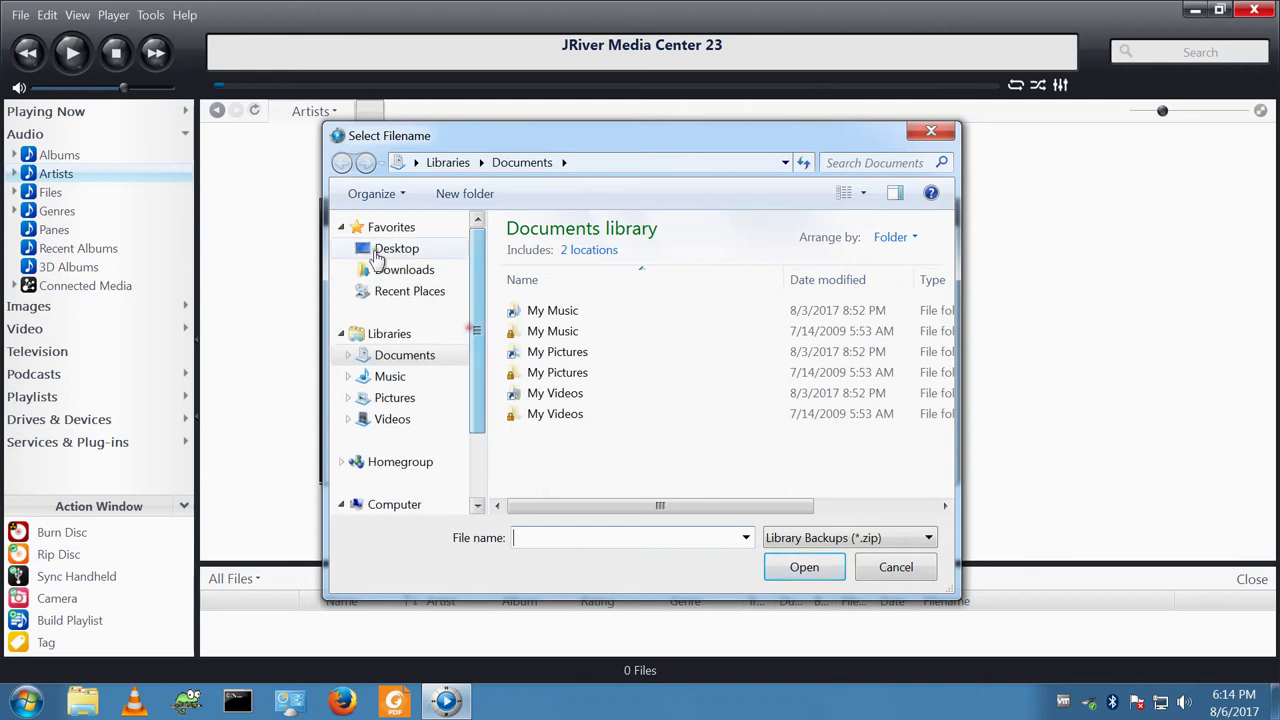
pyautogui.click(385, 228)
pyautogui.click(398, 249)
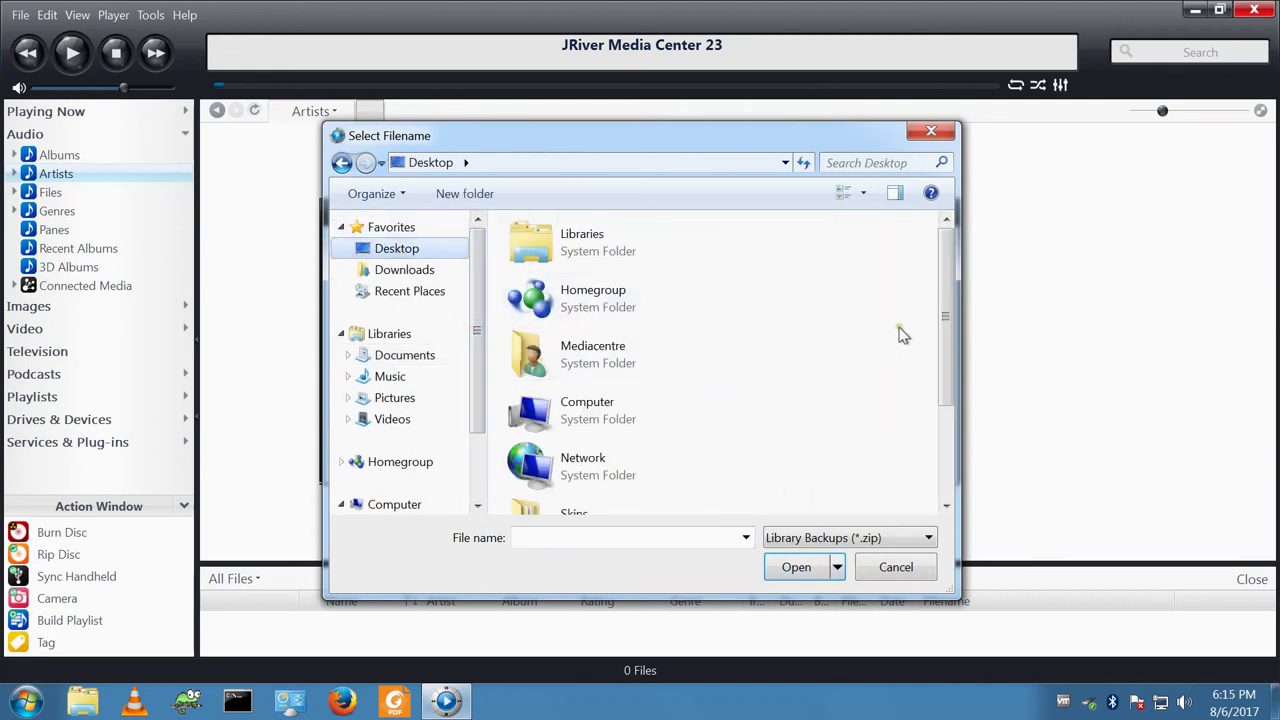
pyautogui.moveTo(951, 335); pyautogui.dragTo(966, 426)
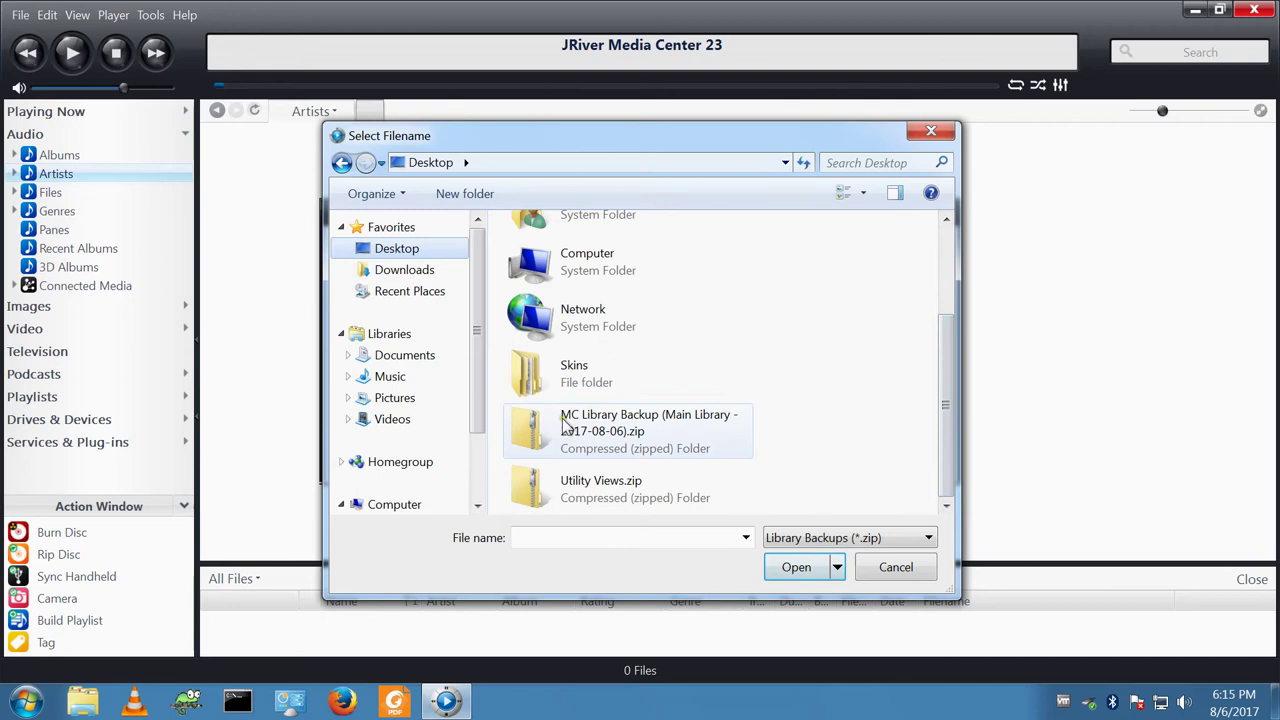
pyautogui.click(615, 432)
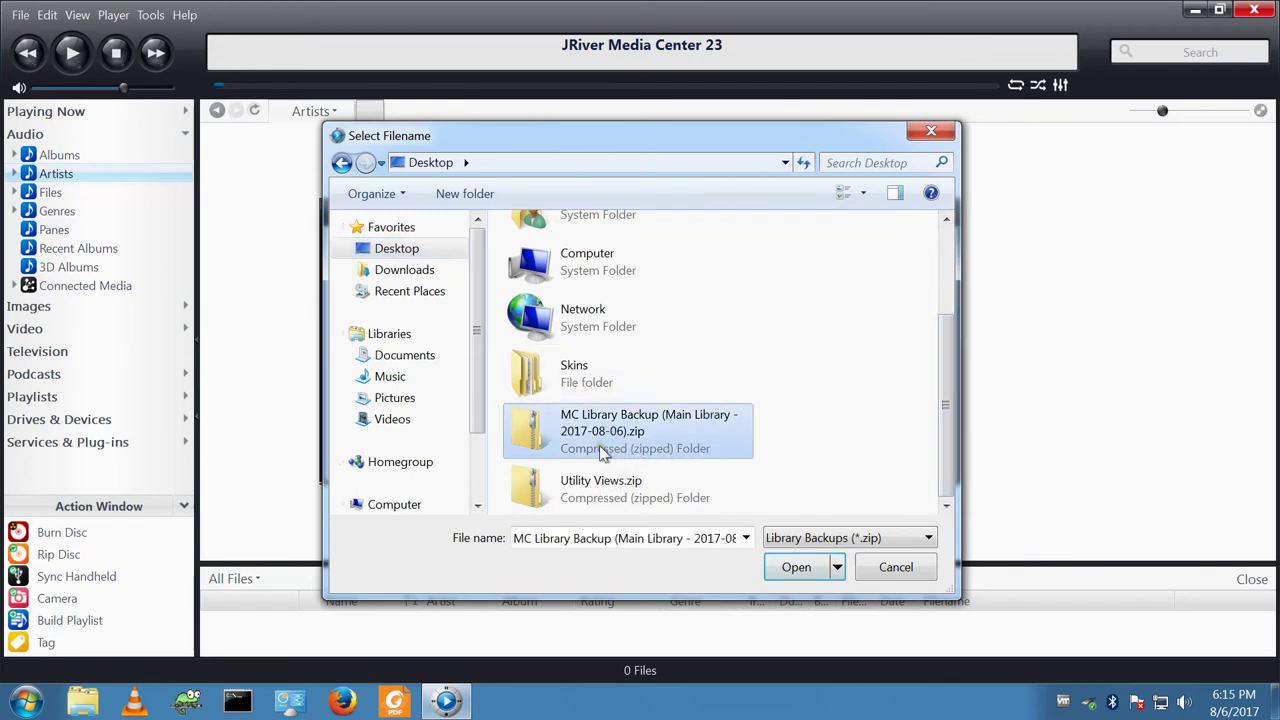
pyautogui.click(796, 566)
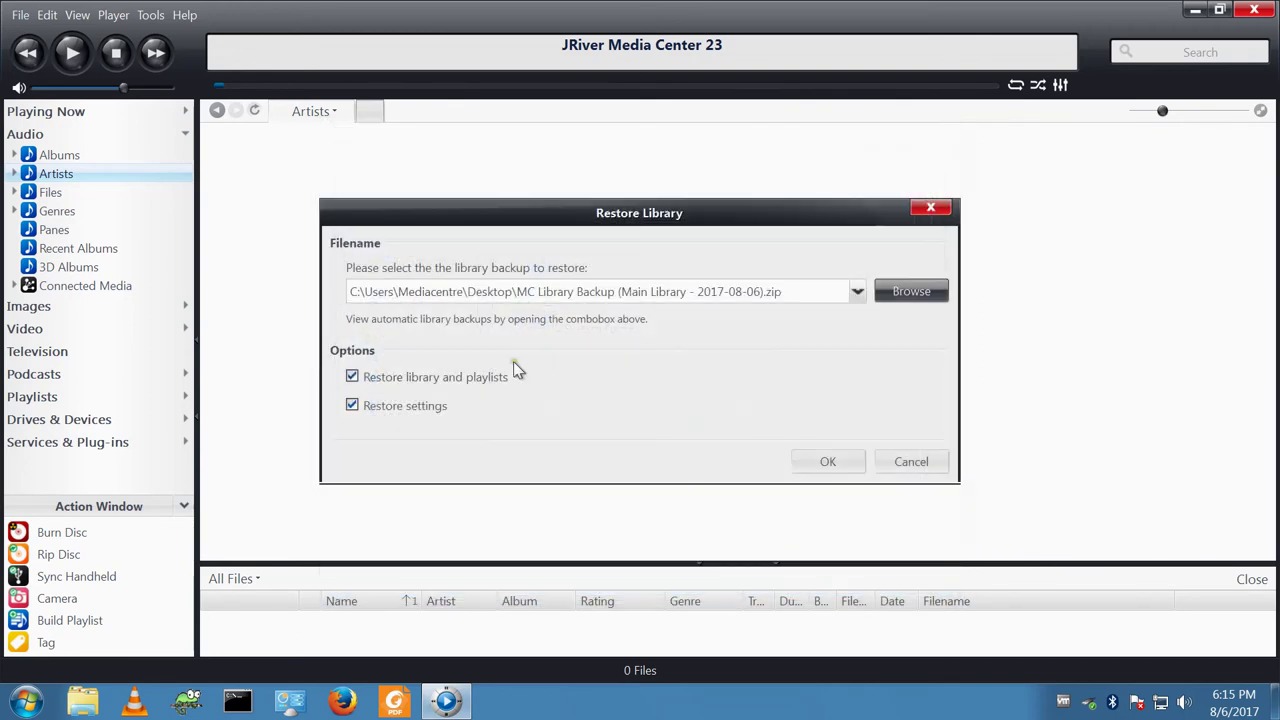
# - Restore only the settings from the backup, excluding library and playlists, and let the program restart
pyautogui.click(354, 380)
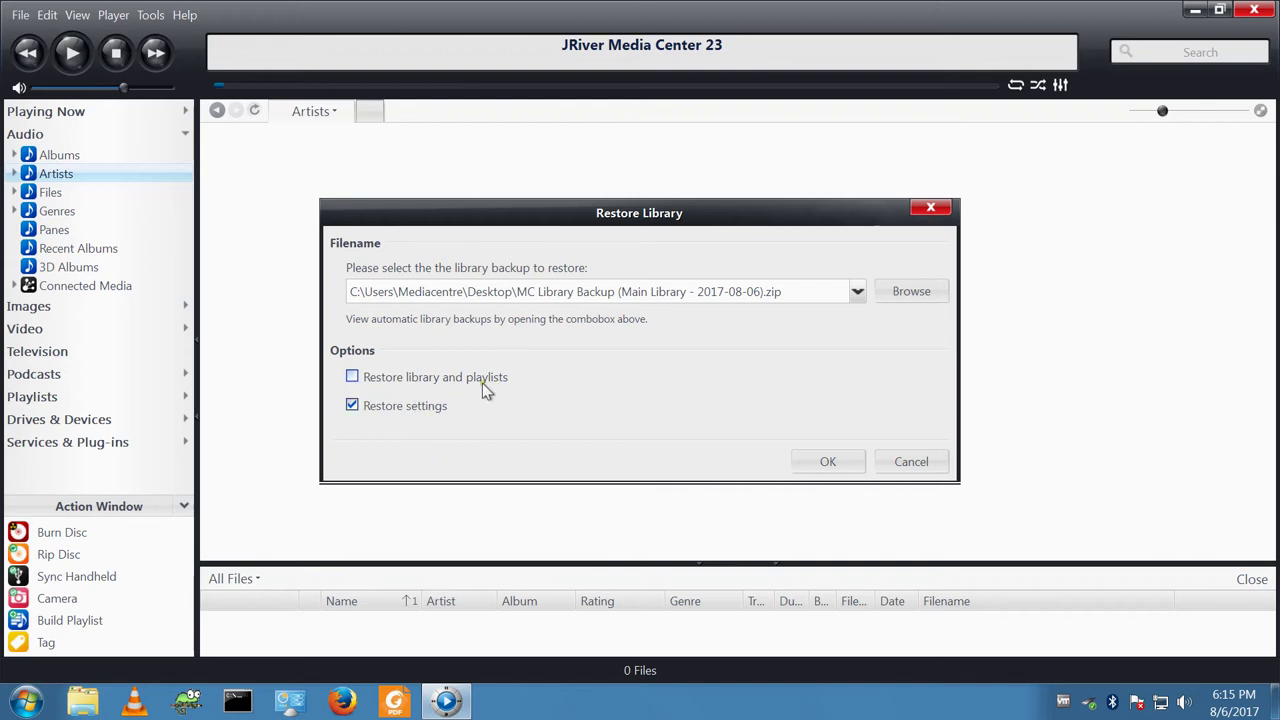
pyautogui.click(828, 463)
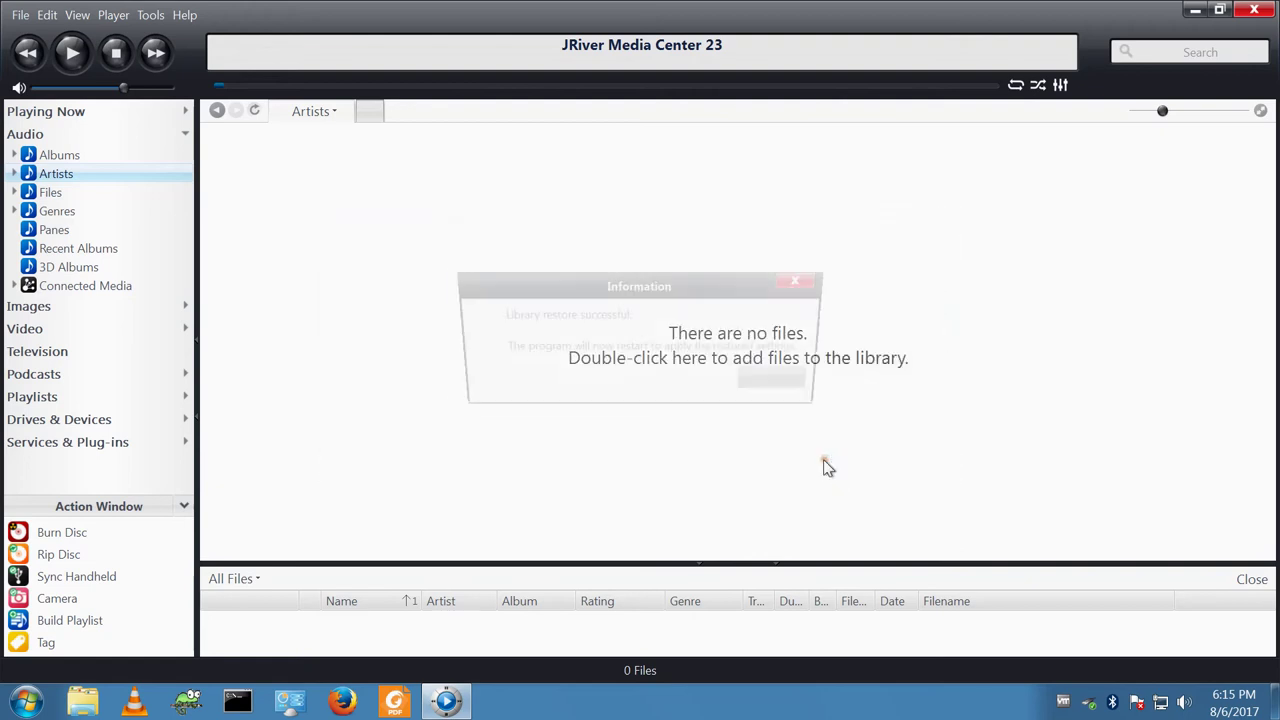
pyautogui.click(785, 384)
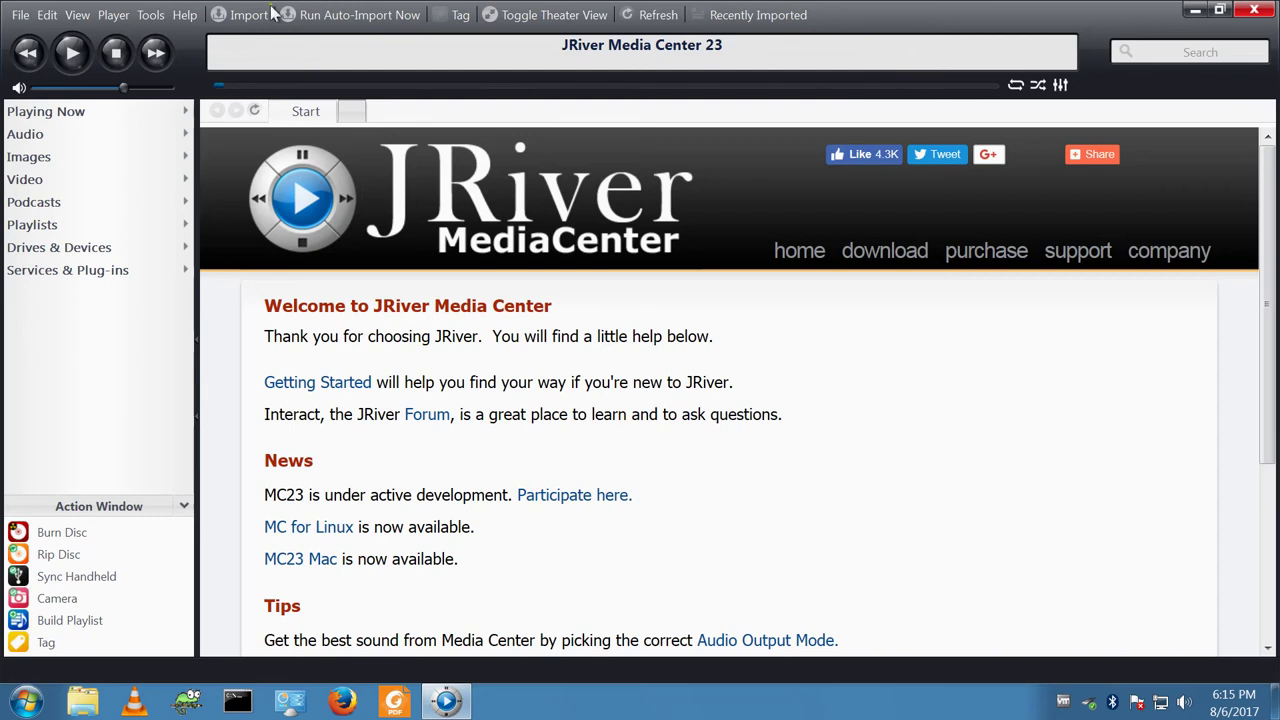
# - Check the Albums and Artists audio views following the settings restore
pyautogui.click(25, 136)
pyautogui.click(58, 156)
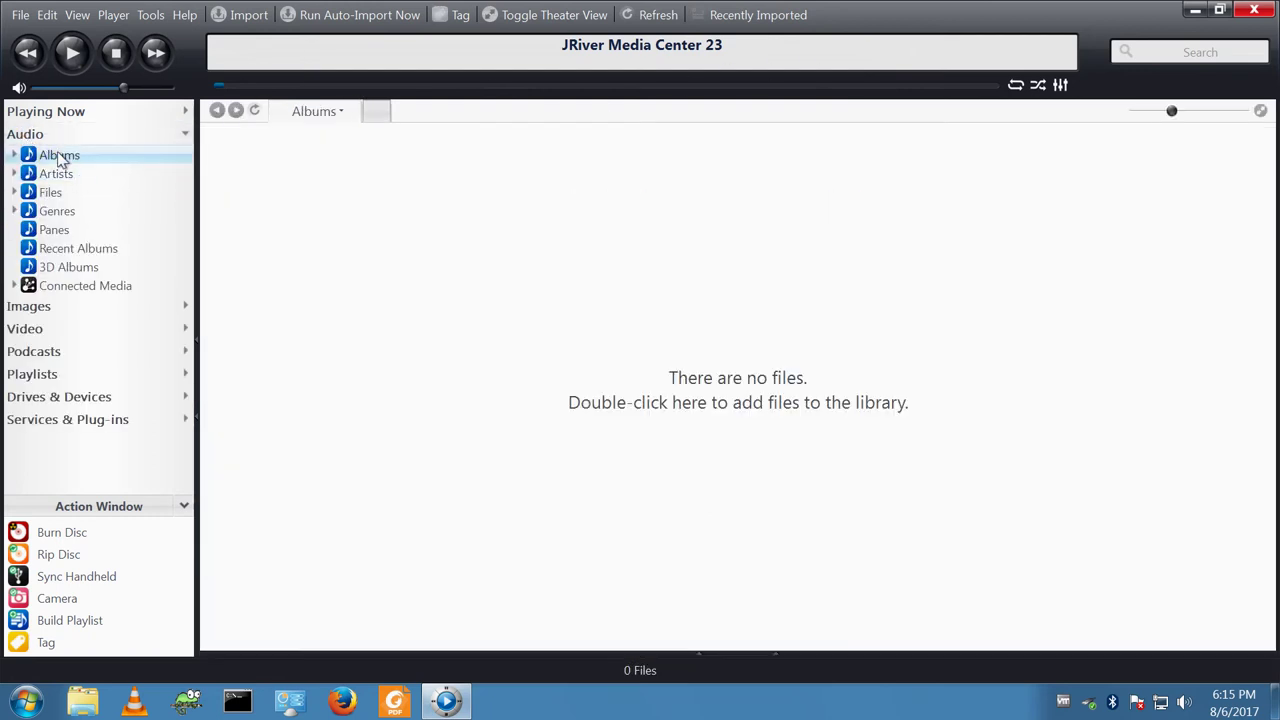
pyautogui.click(57, 174)
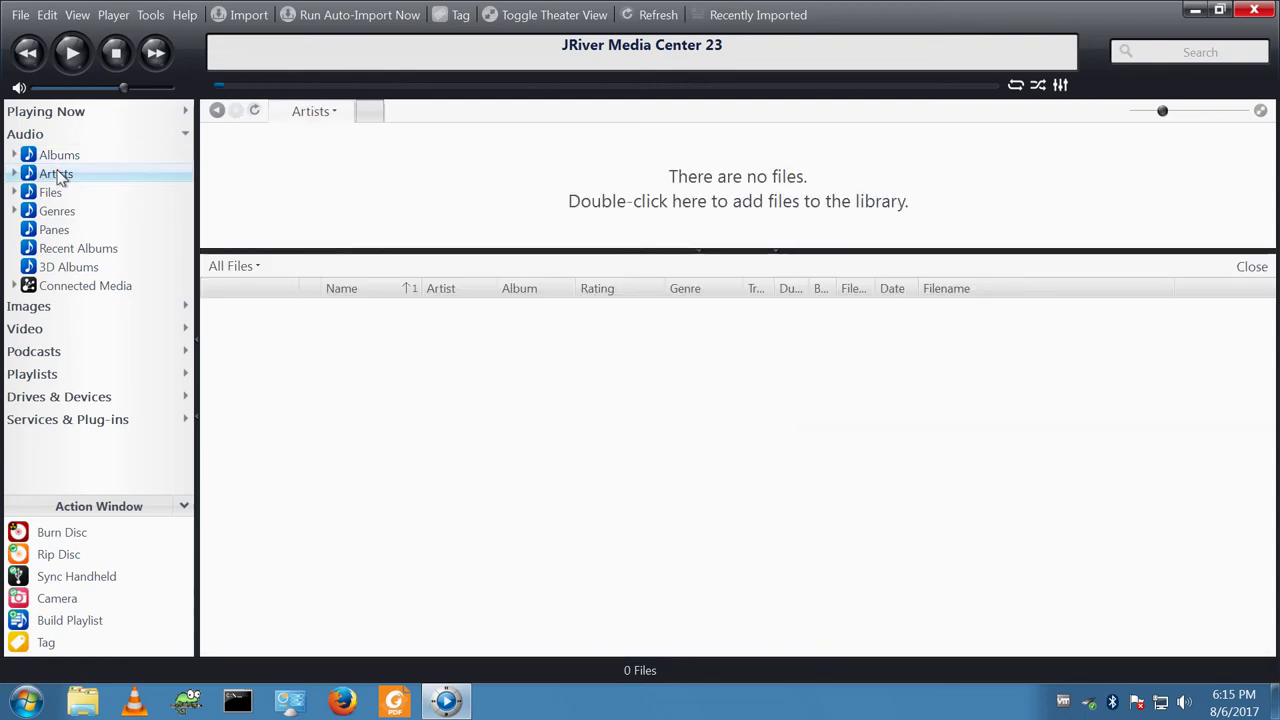
# - Add a Library Server connection named "Demo JR1" under Playing Now, entering the server's access key
pyautogui.click(46, 111)
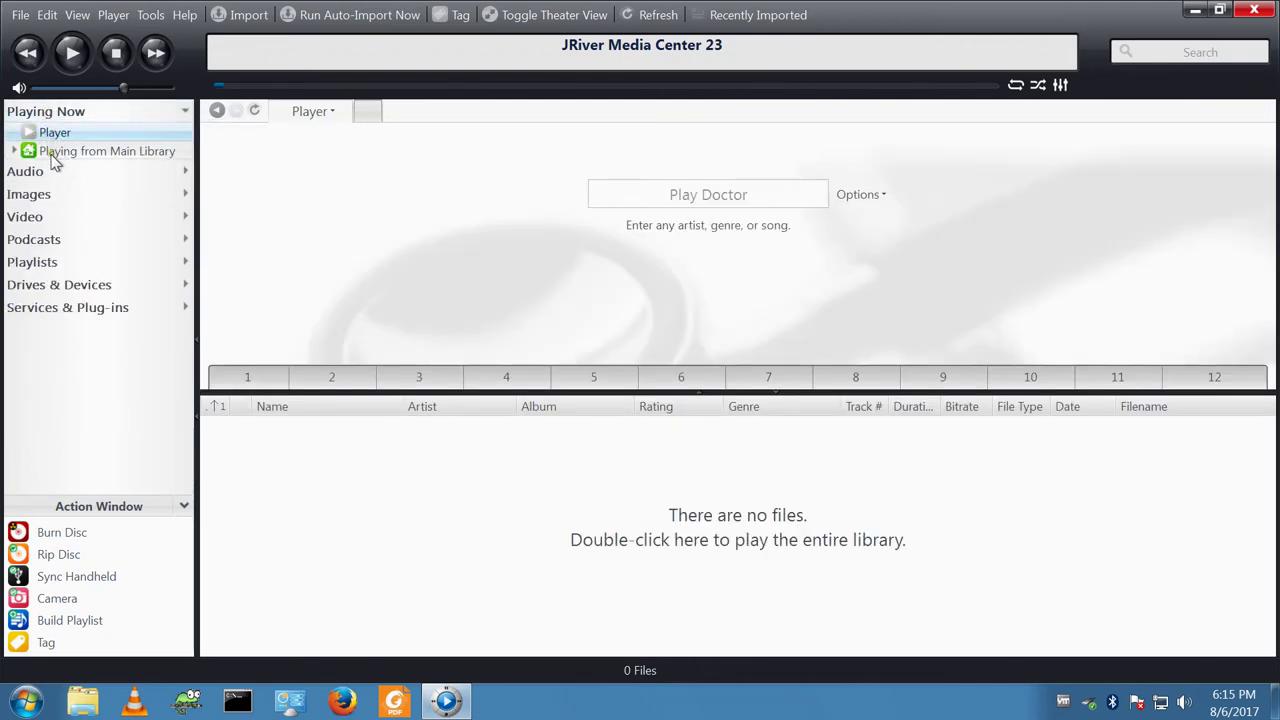
pyautogui.rightClick(58, 153)
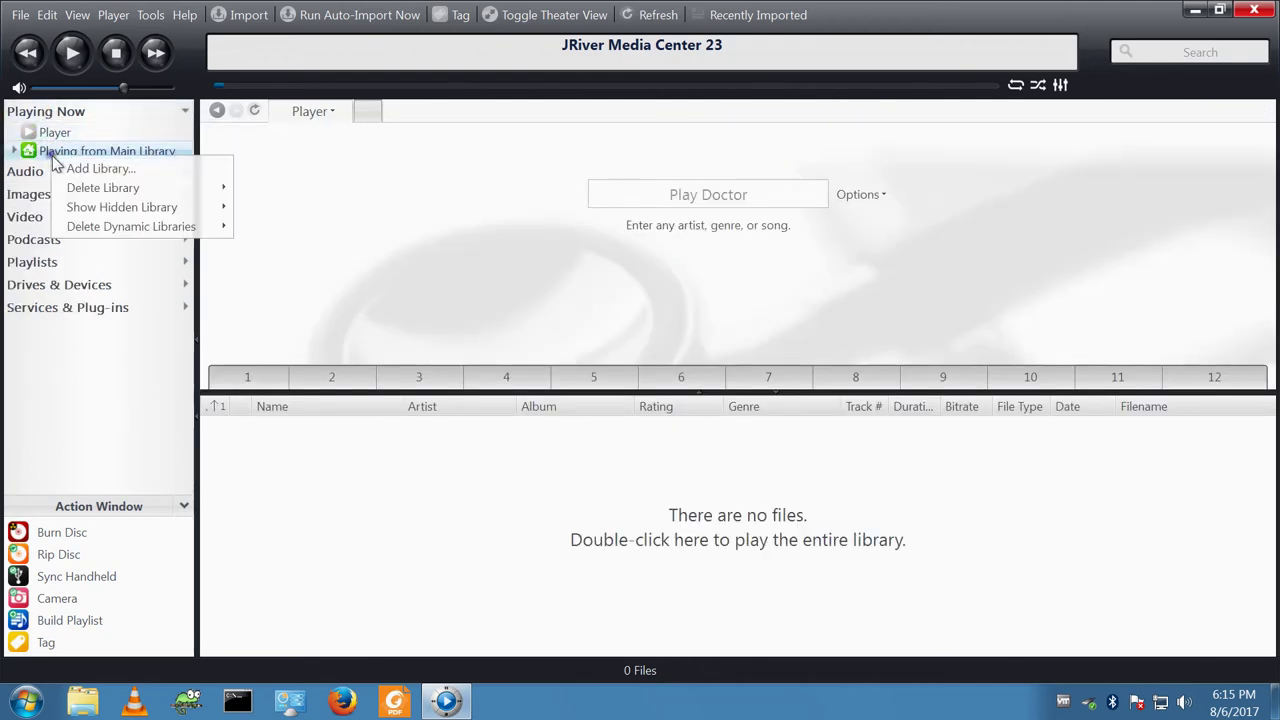
pyautogui.click(114, 170)
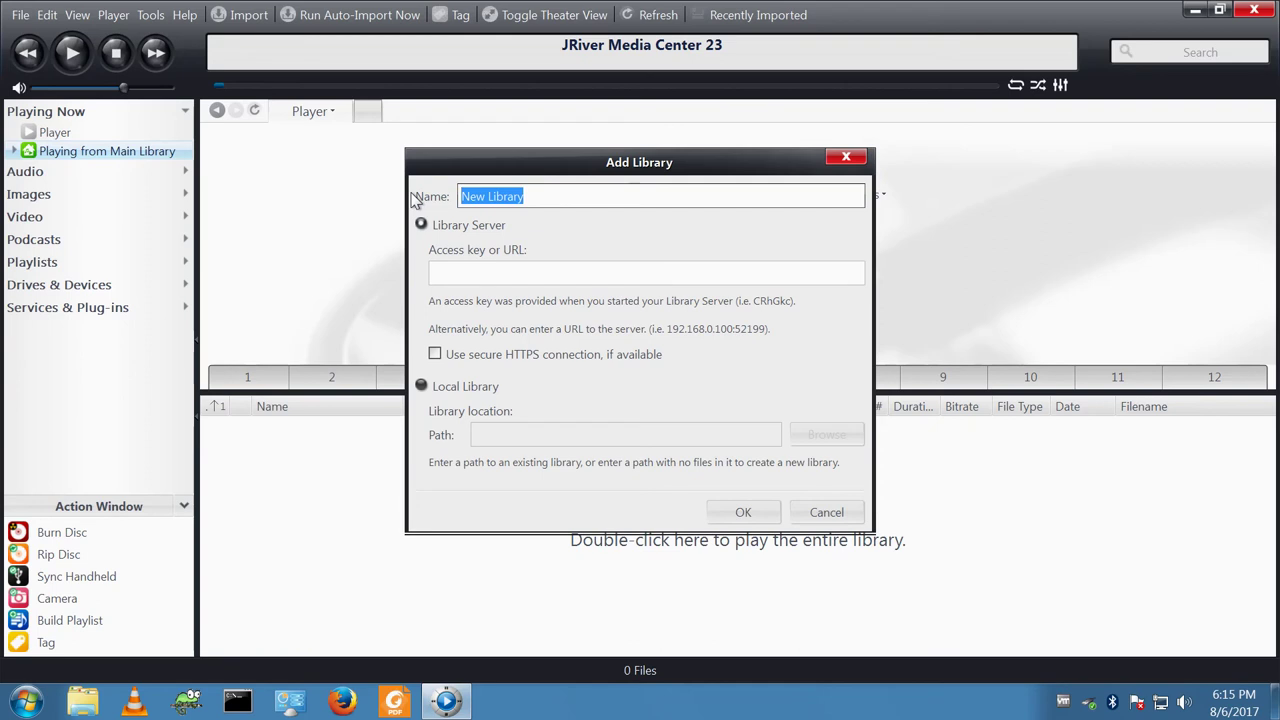
pyautogui.write('Demo J')
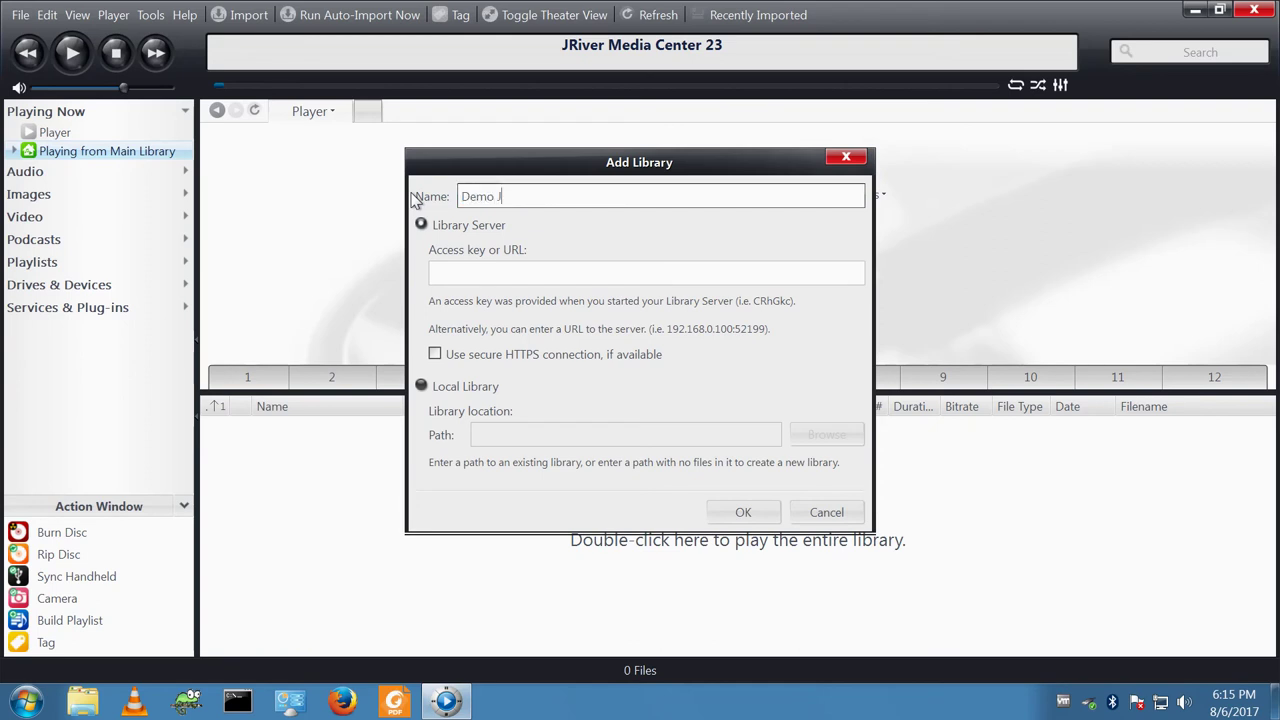
pyautogui.write('R1')
pyautogui.click(457, 276)
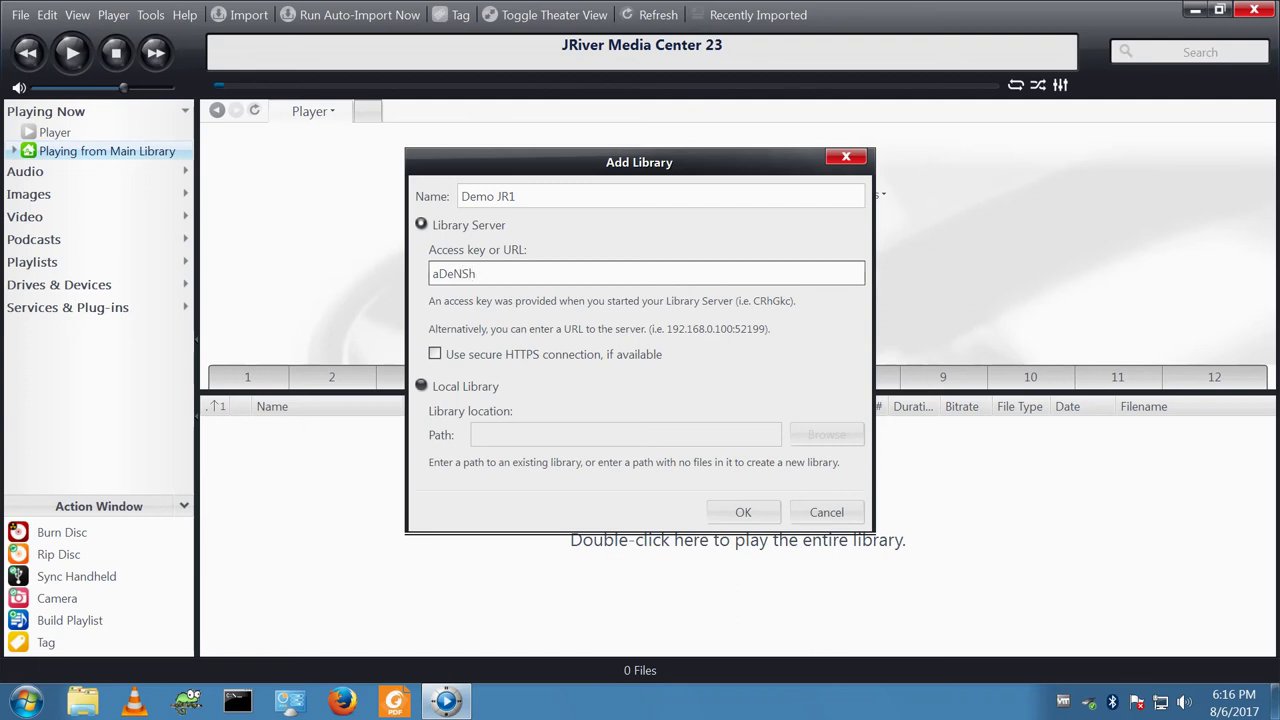
pyautogui.click(740, 514)
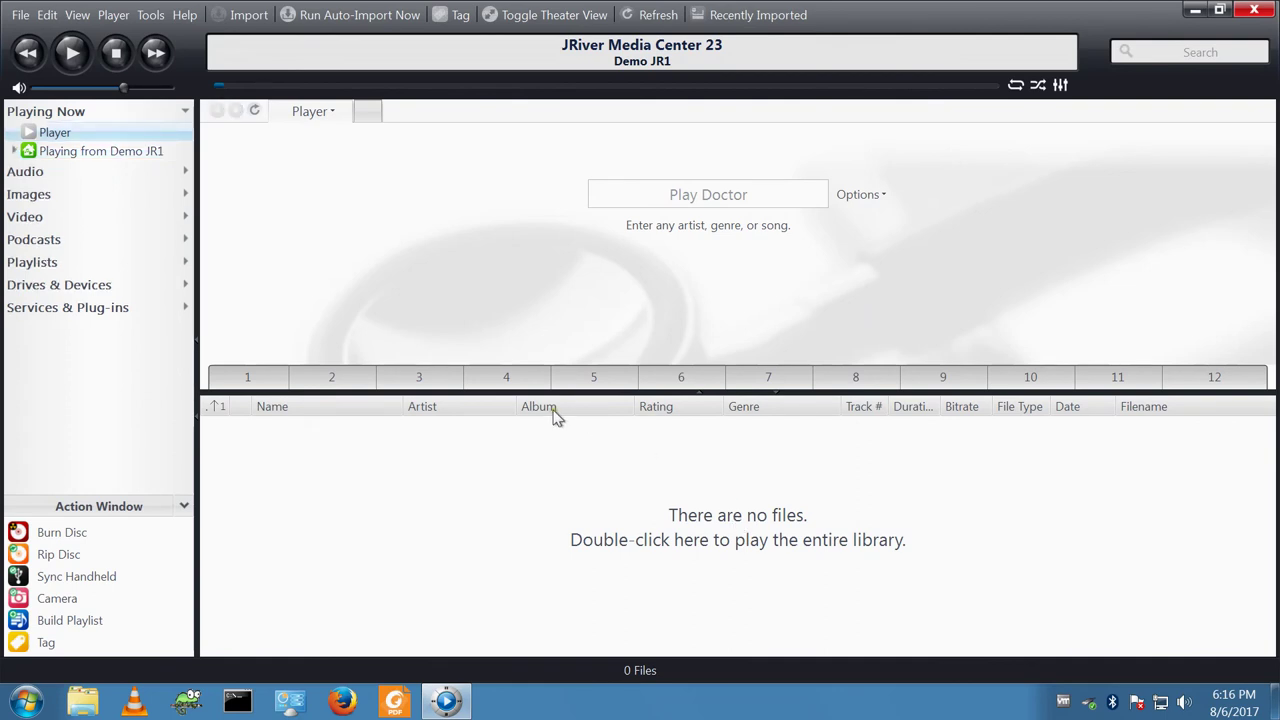
# - Examine the albums and artists of the Demo JR1 shared library in the audio views
pyautogui.click(25, 172)
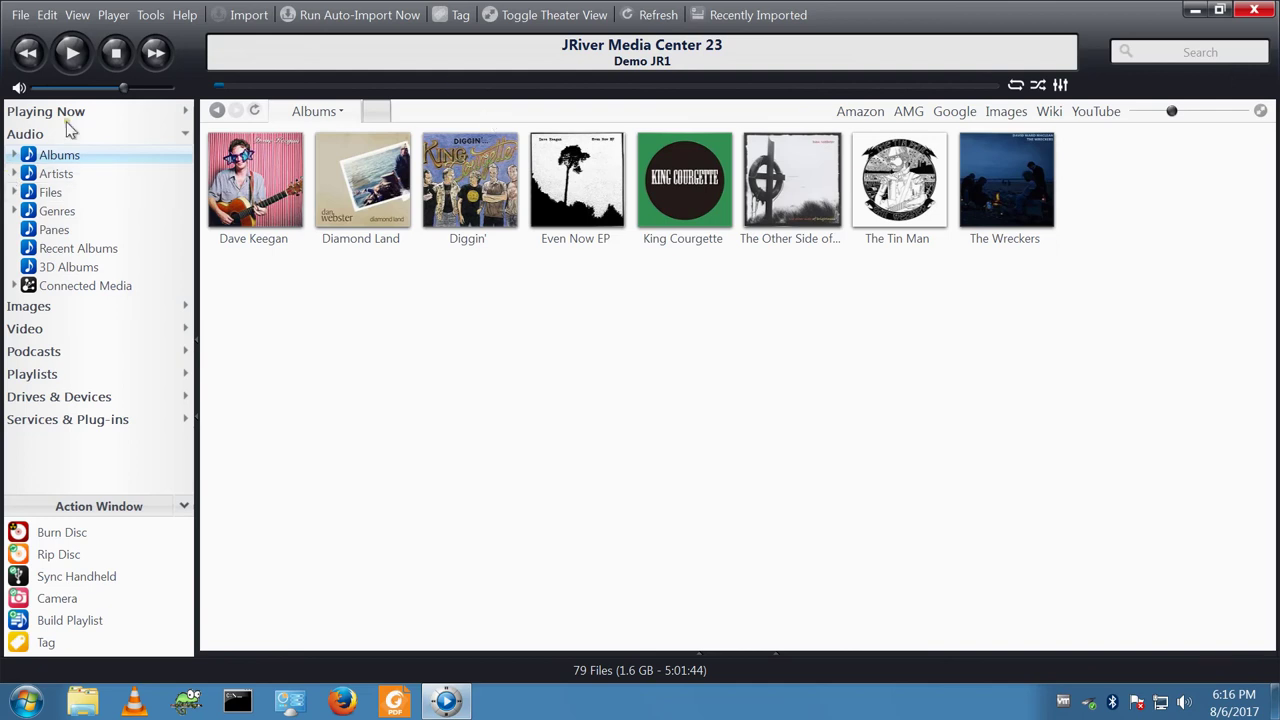
pyautogui.moveTo(252, 225)
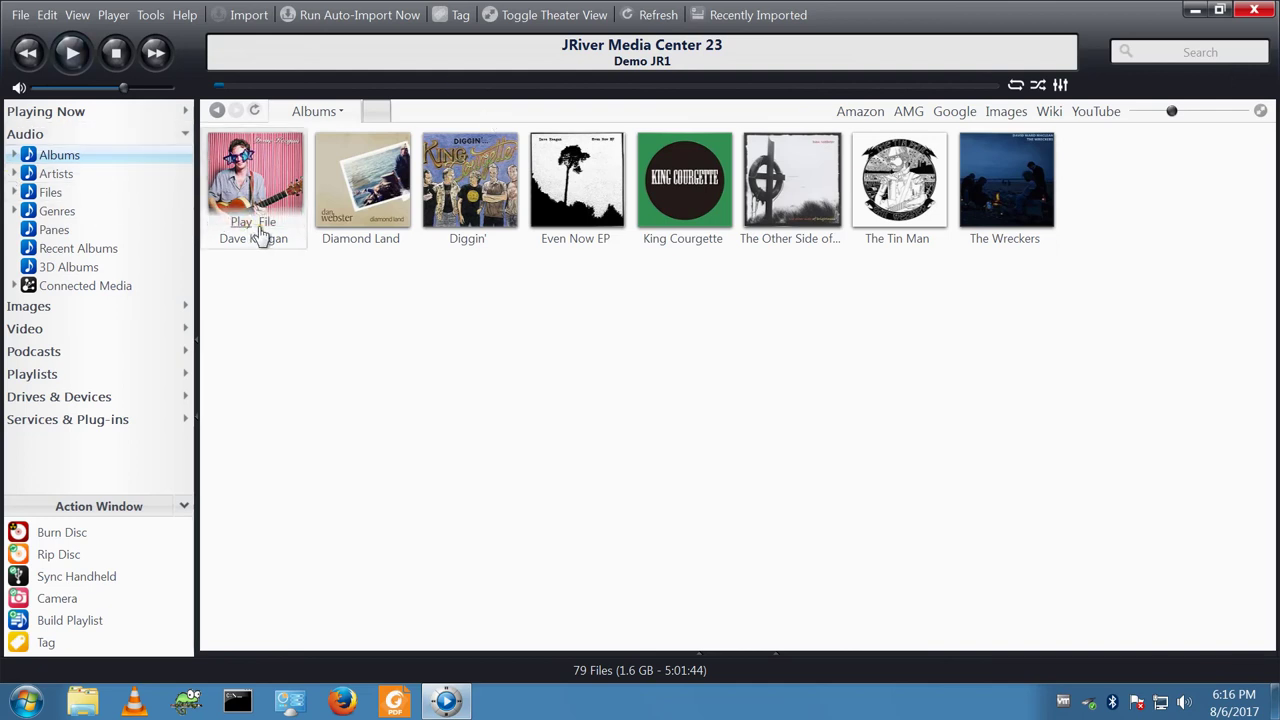
pyautogui.click(56, 176)
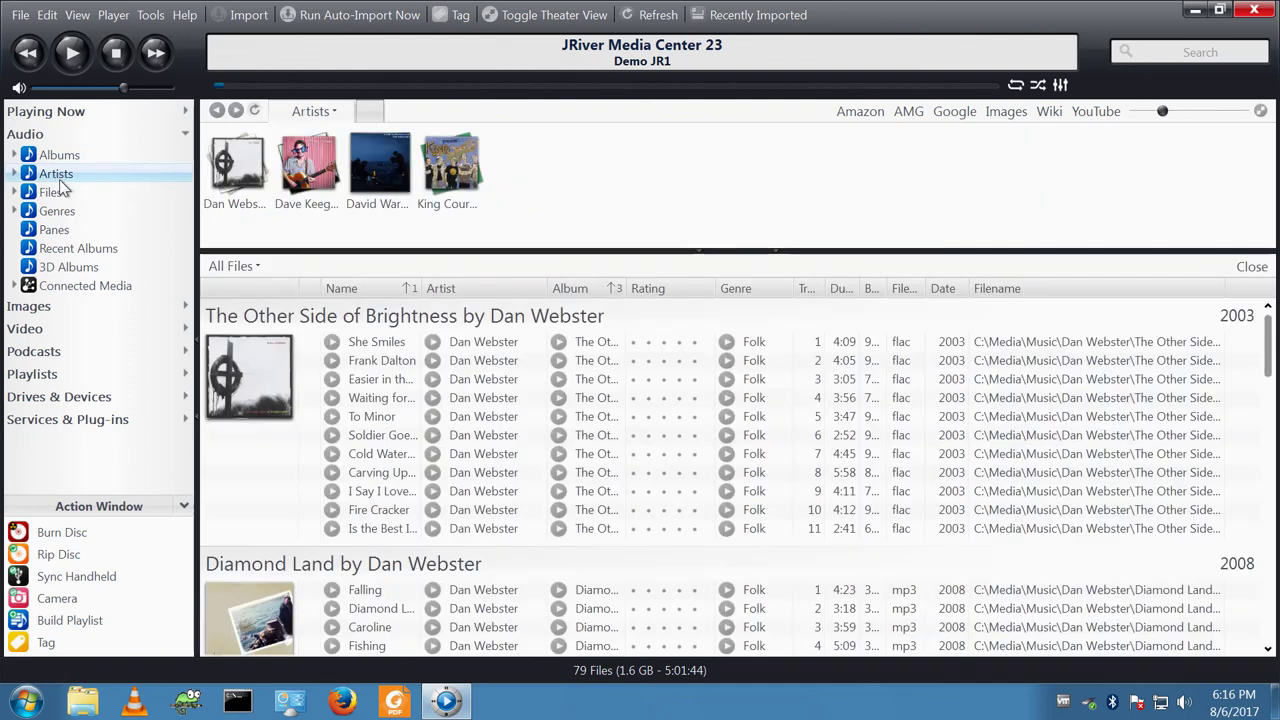
# - Open the files of the album The Tin Man from the albums view and play the track "Dancers"
pyautogui.click(58, 155)
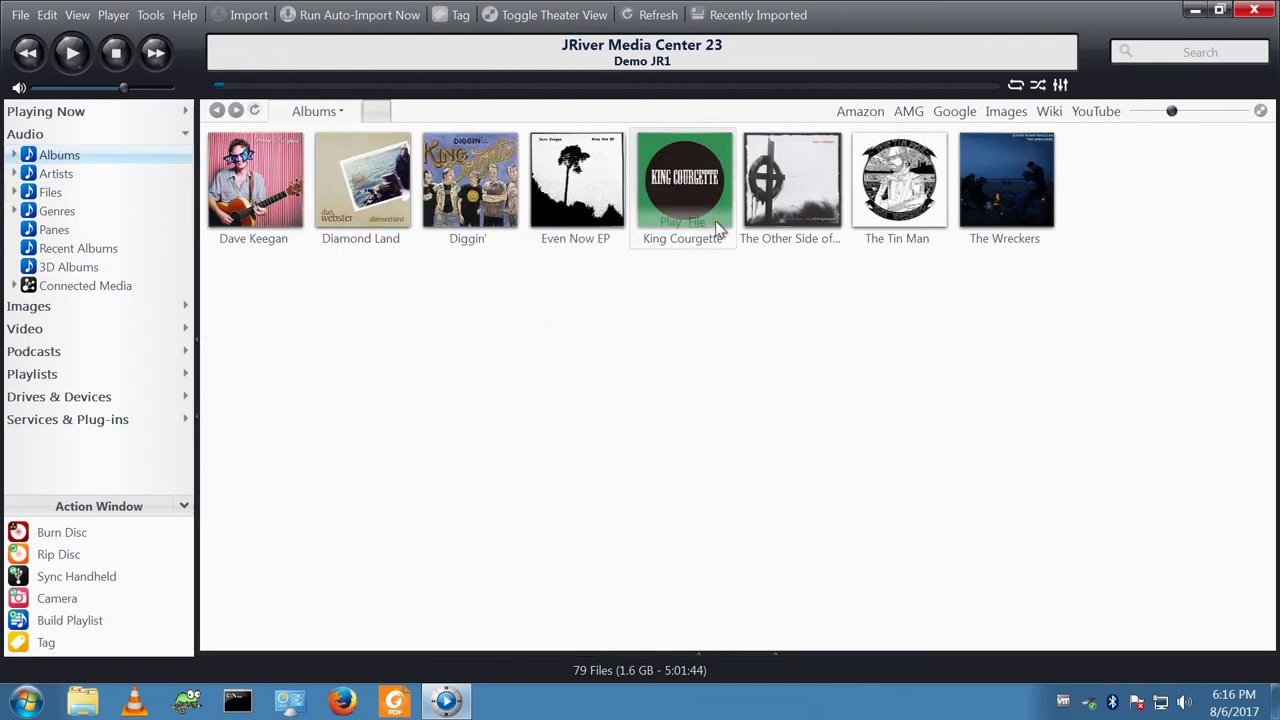
pyautogui.moveTo(841, 217)
pyautogui.click(897, 200)
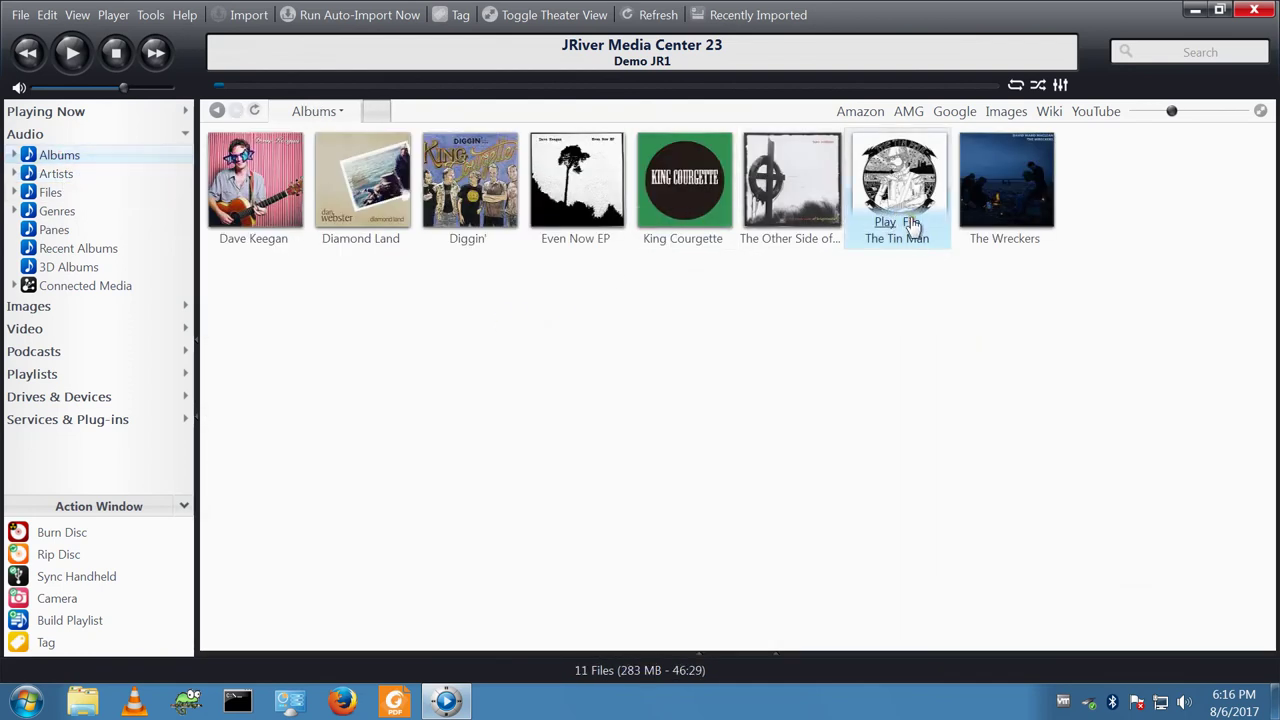
pyautogui.click(910, 223)
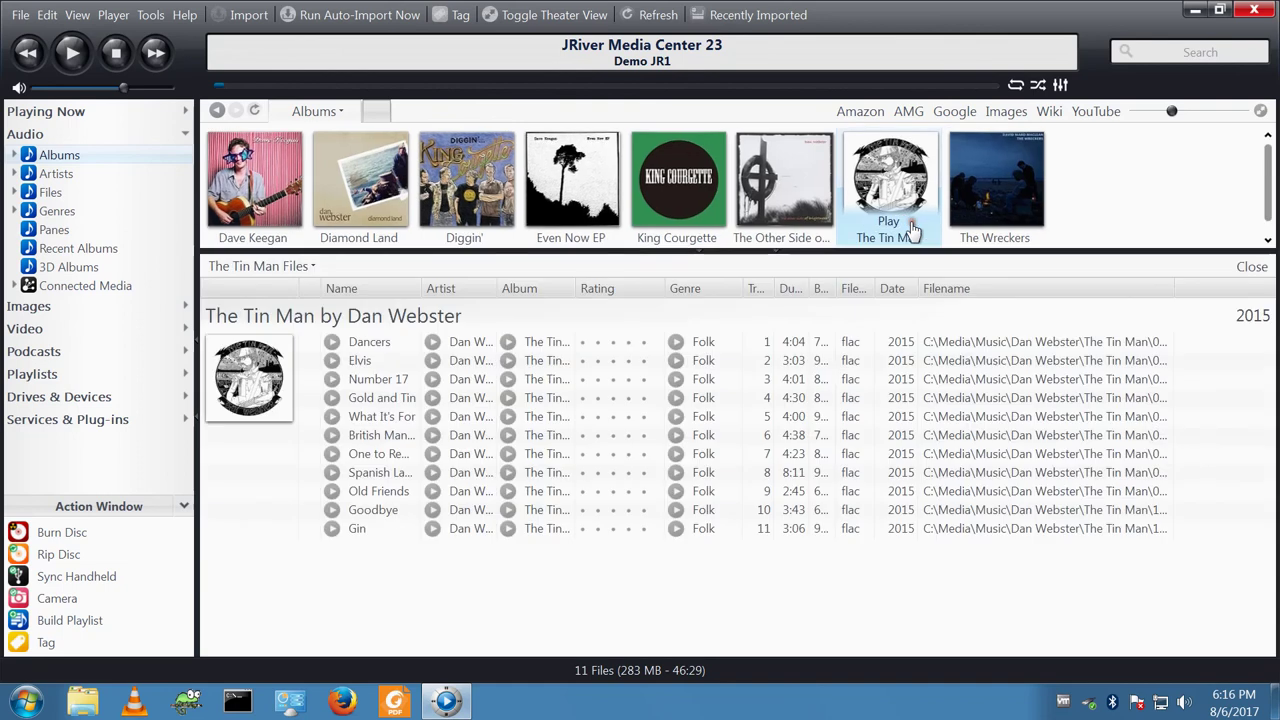
pyautogui.doubleClick(370, 342)
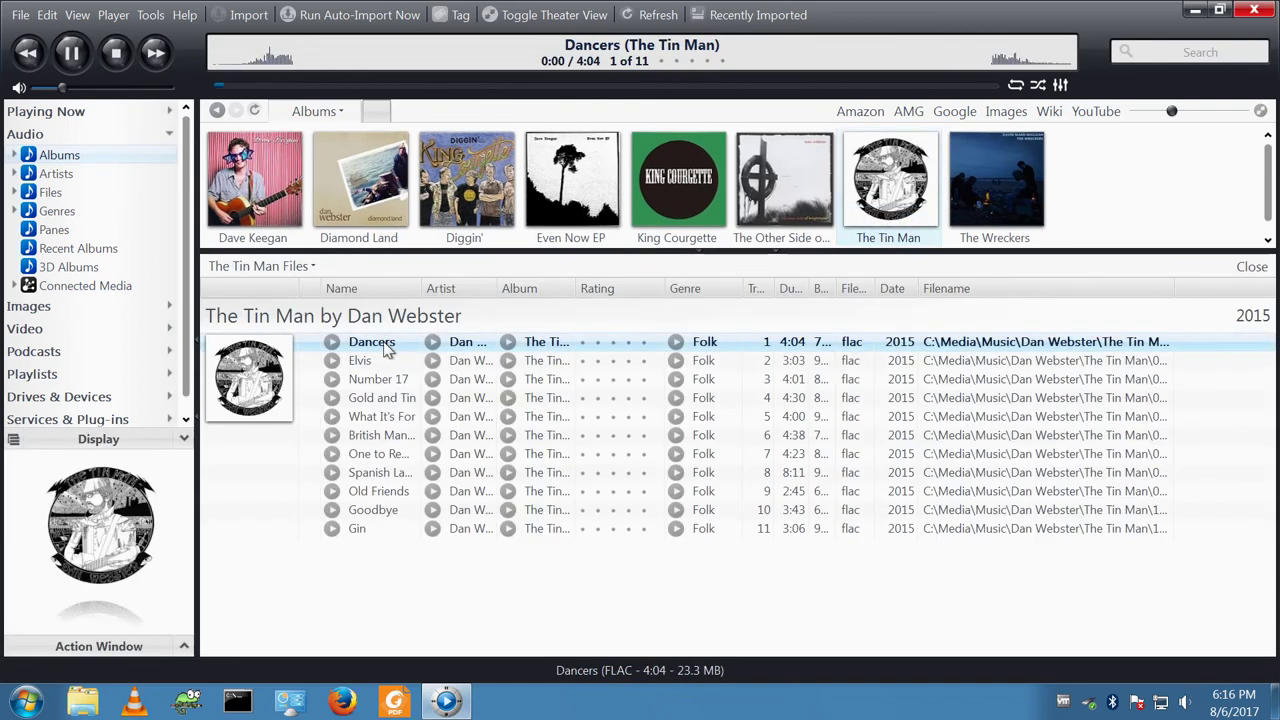
# - Turn the playback volume down to nearly its minimum while "Dancers" plays
pyautogui.moveTo(62, 88); pyautogui.dragTo(38, 91)
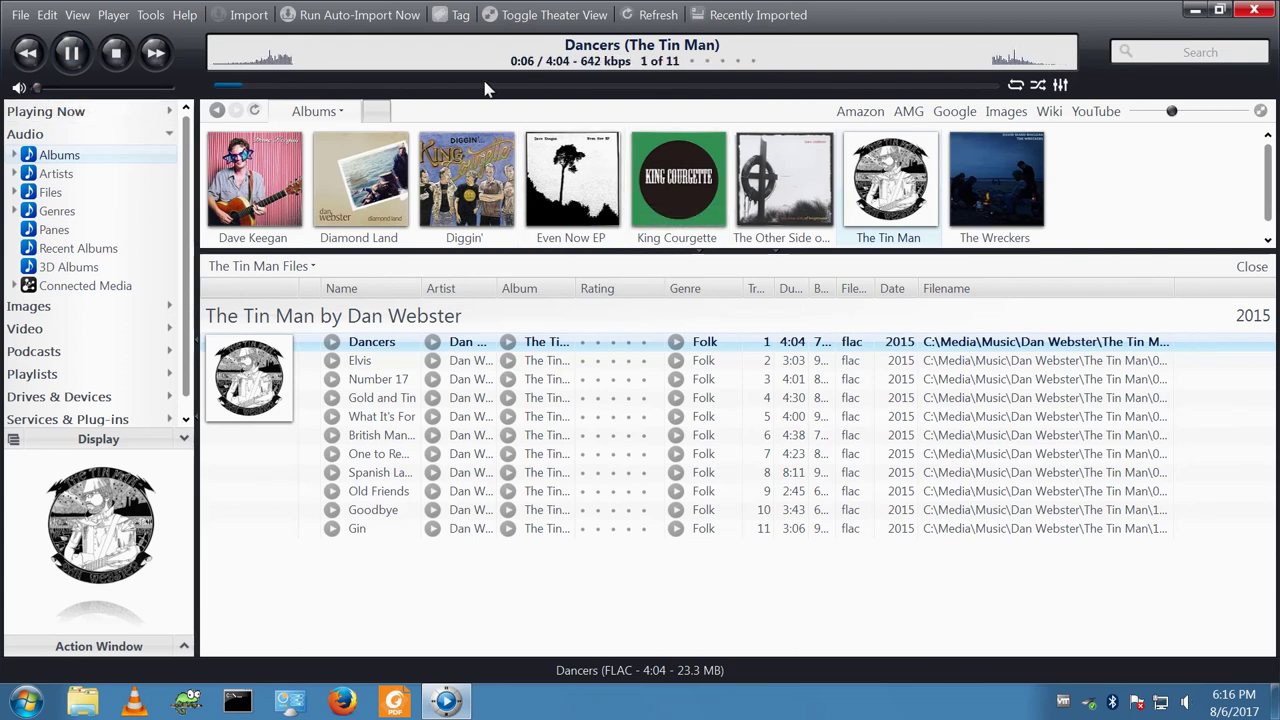
pyautogui.moveTo(484, 89)
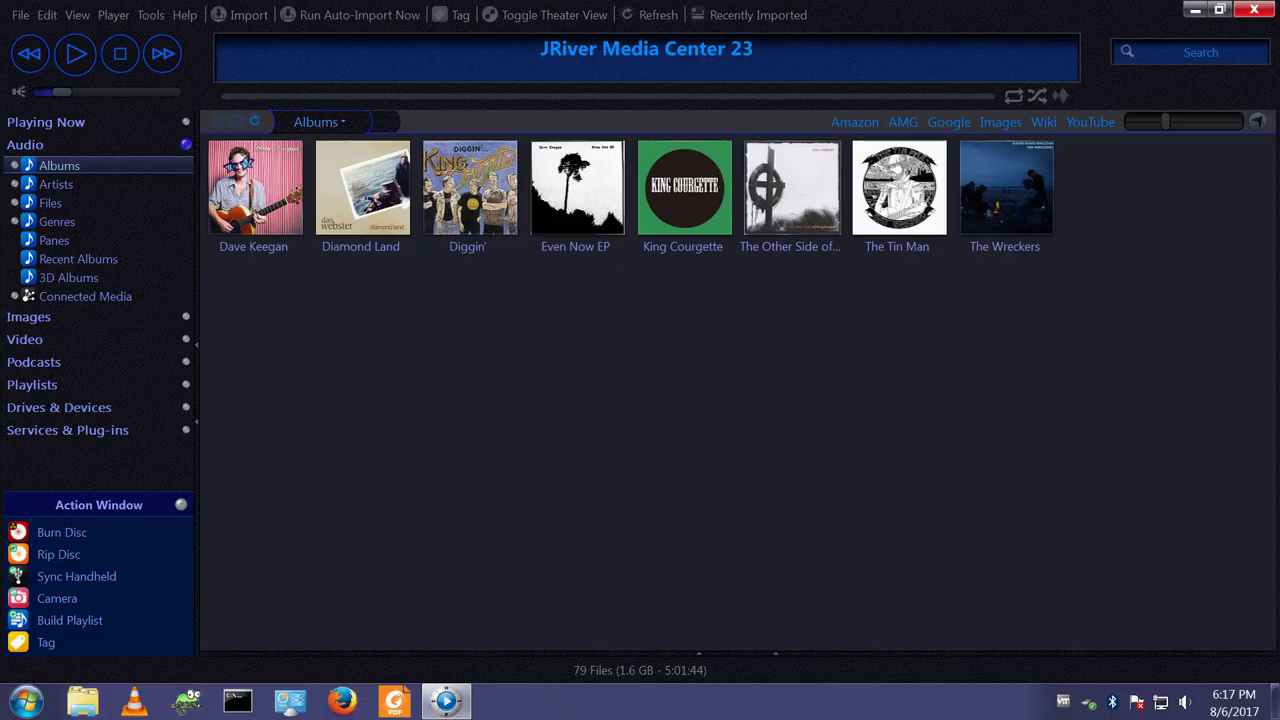
# - On the server computer, examine the Library Manager, the Add Library options and the Main Library's details under Playing Now
pyautogui.click(78, 122)
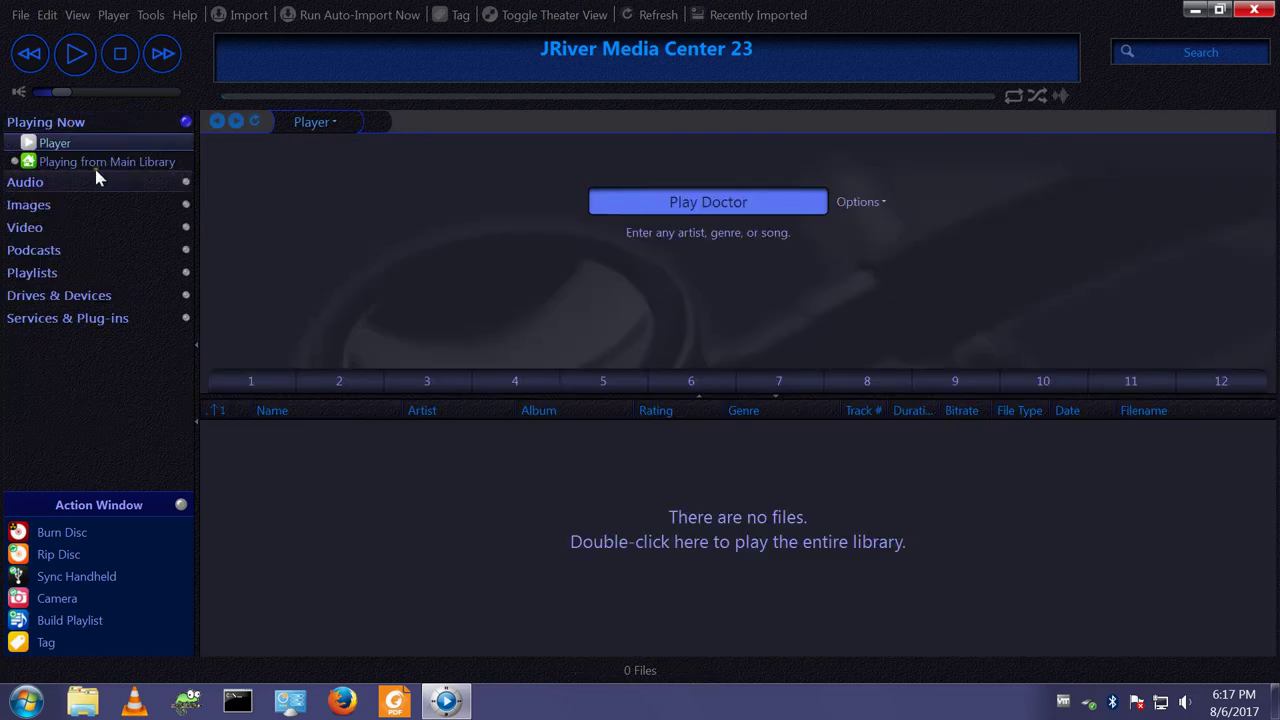
pyautogui.click(83, 162)
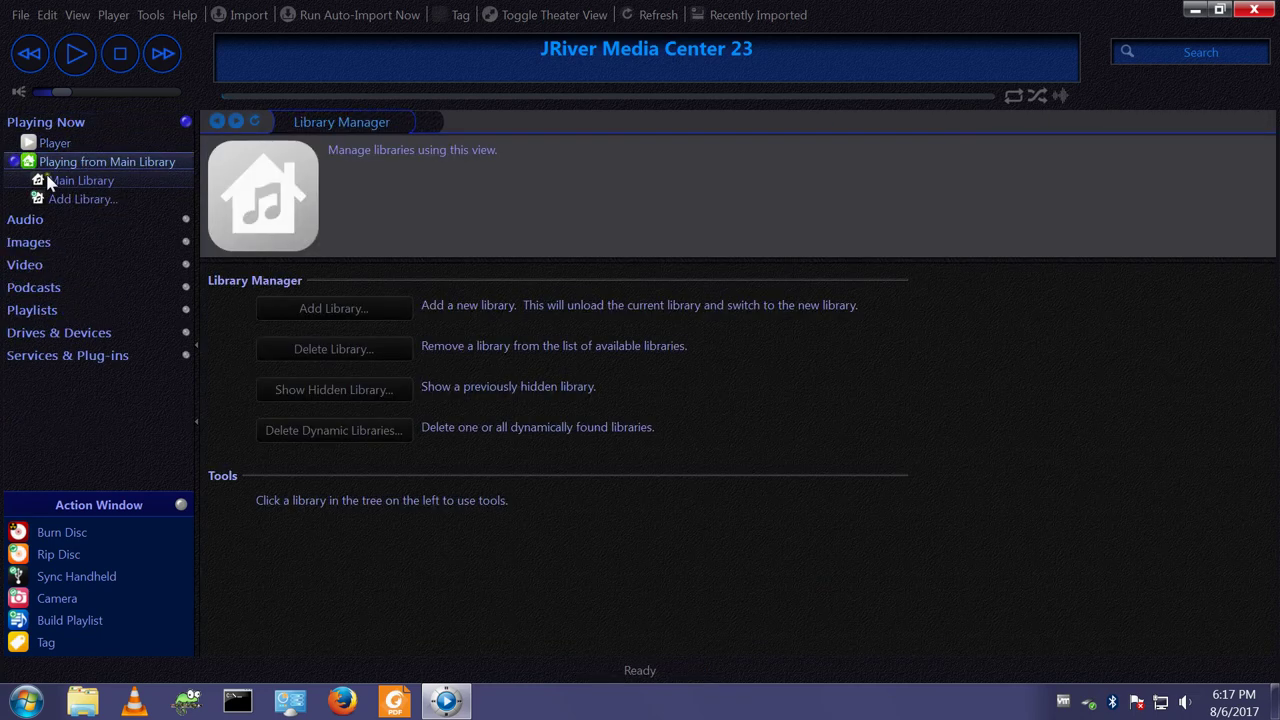
pyautogui.click(65, 200)
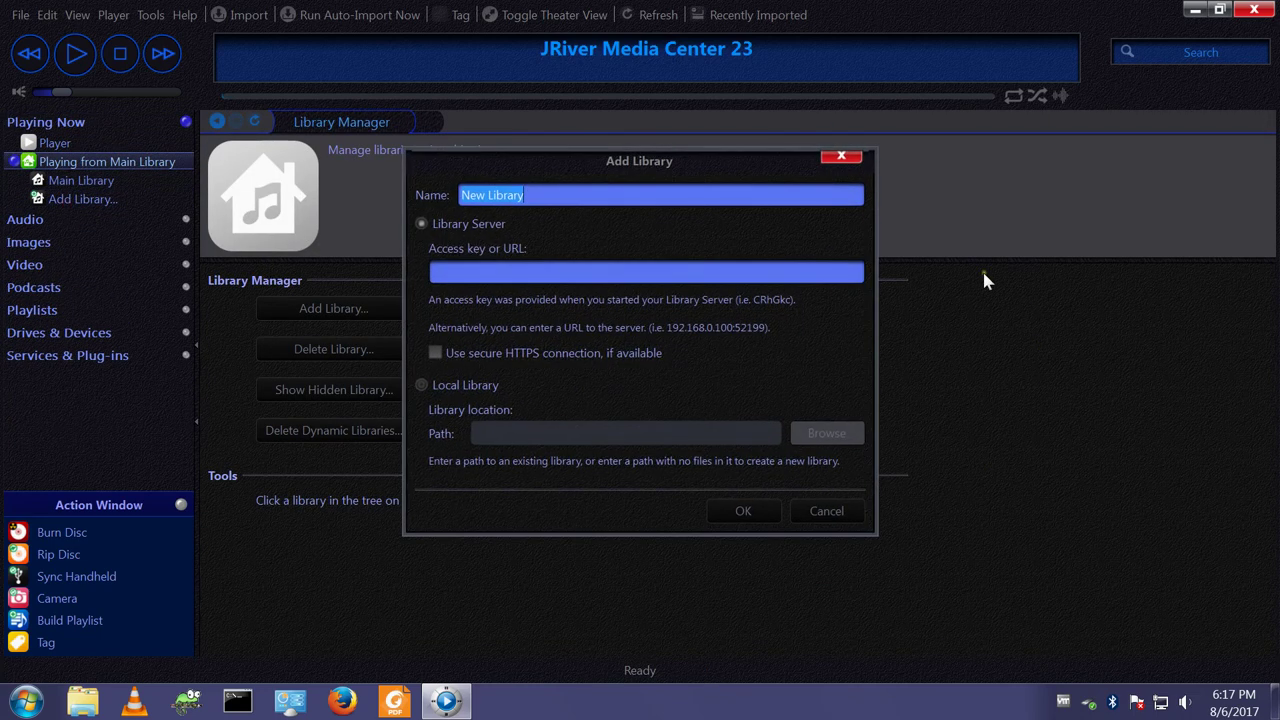
pyautogui.click(841, 157)
pyautogui.click(85, 181)
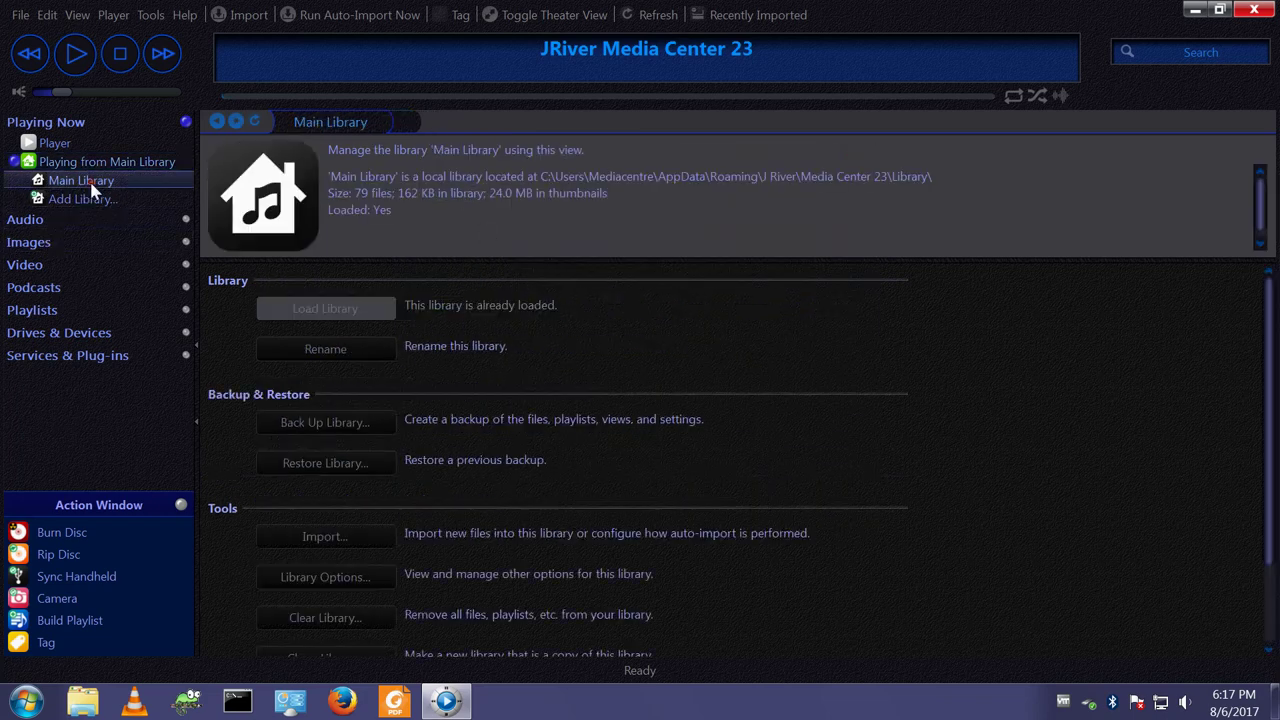
pyautogui.click(98, 163)
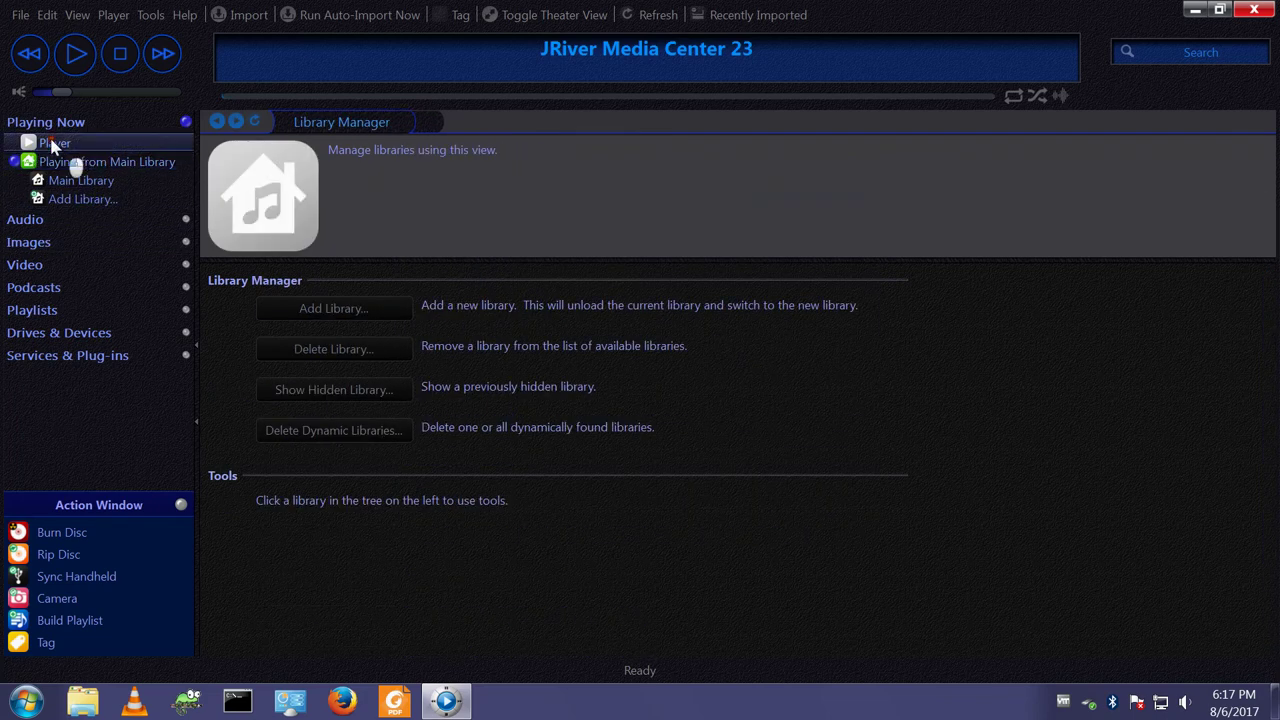
pyautogui.click(55, 145)
pyautogui.click(30, 183)
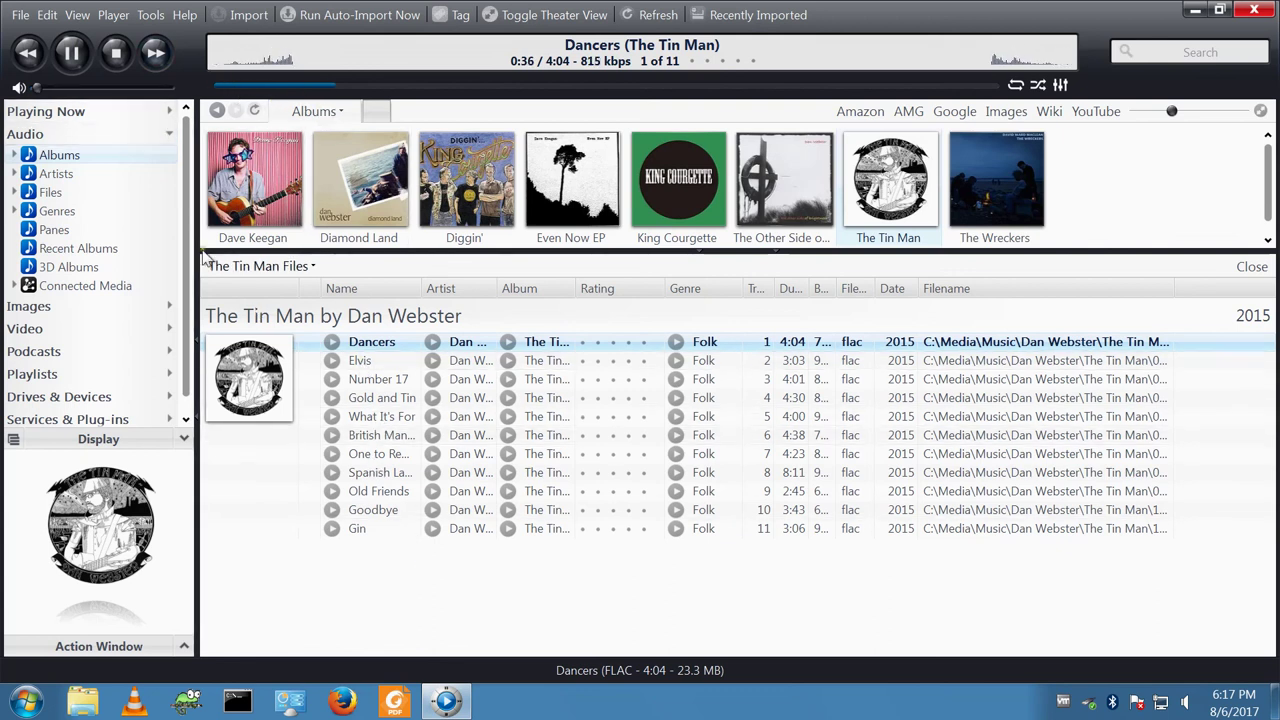
# - On the client computer, stop the current track and play "What It's For" from the album The Tin Man
pyautogui.click(372, 425)
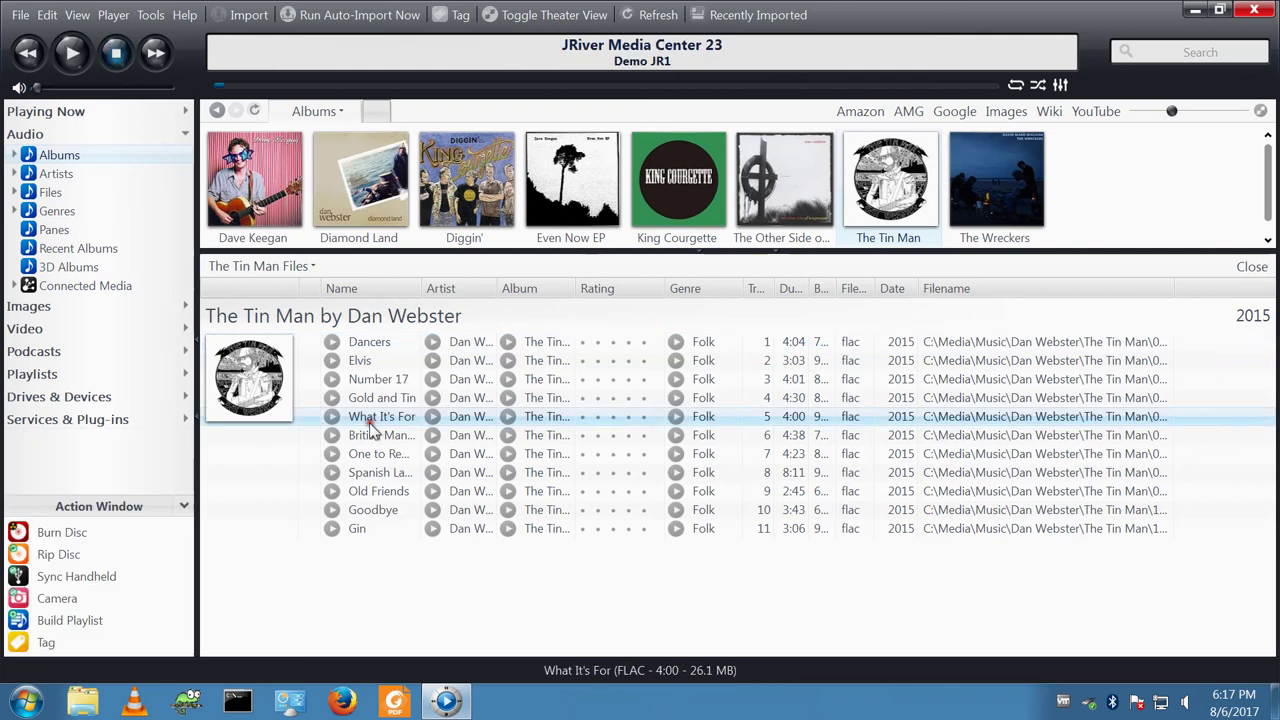
pyautogui.click(71, 52)
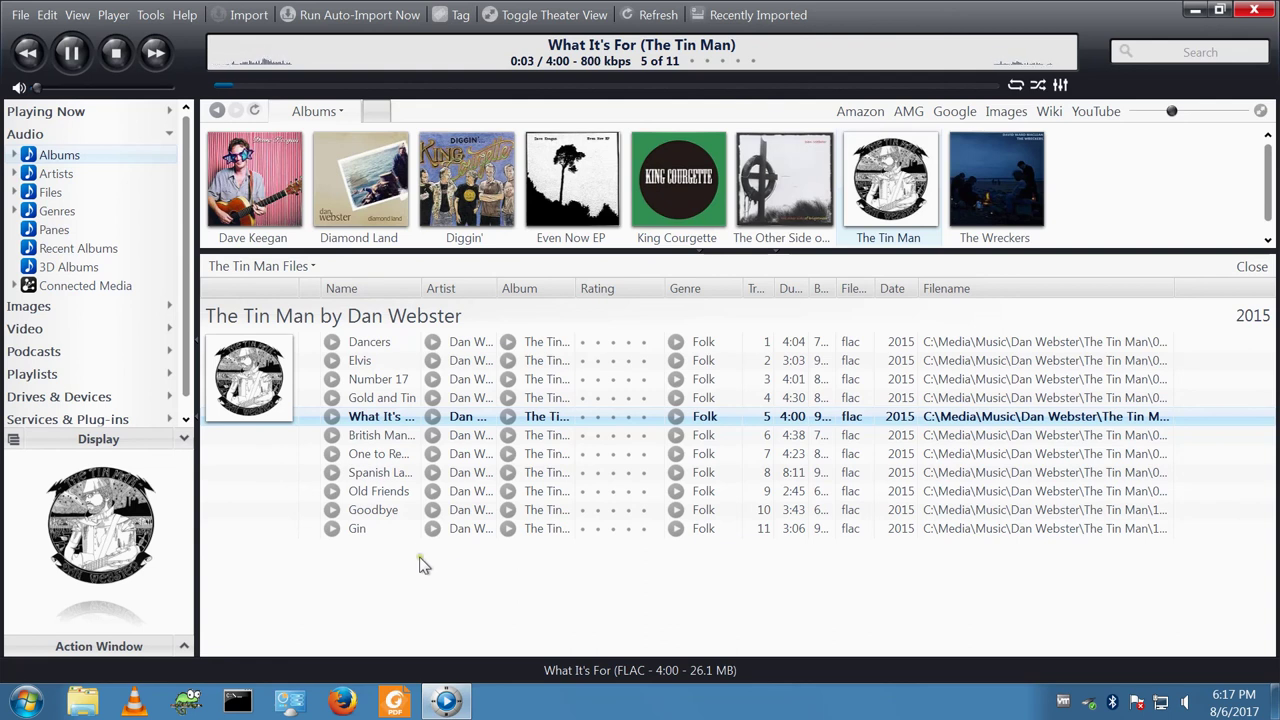
pyautogui.moveTo(406, 536)
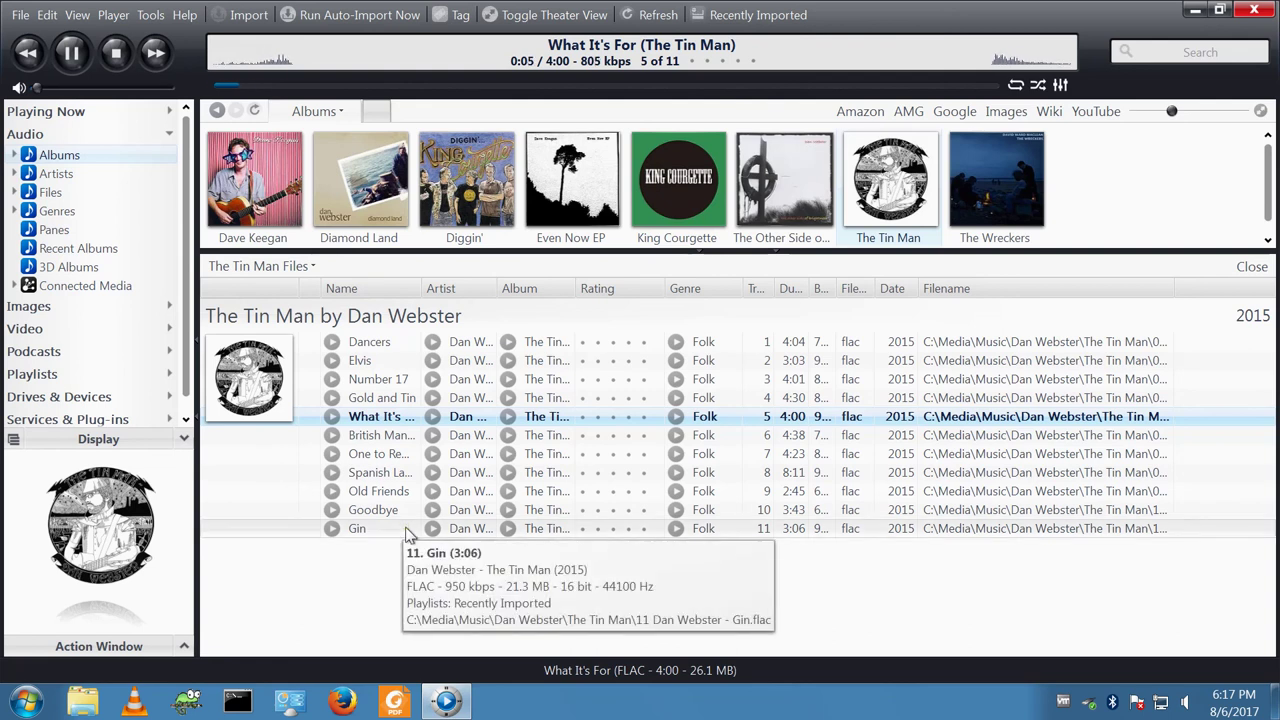